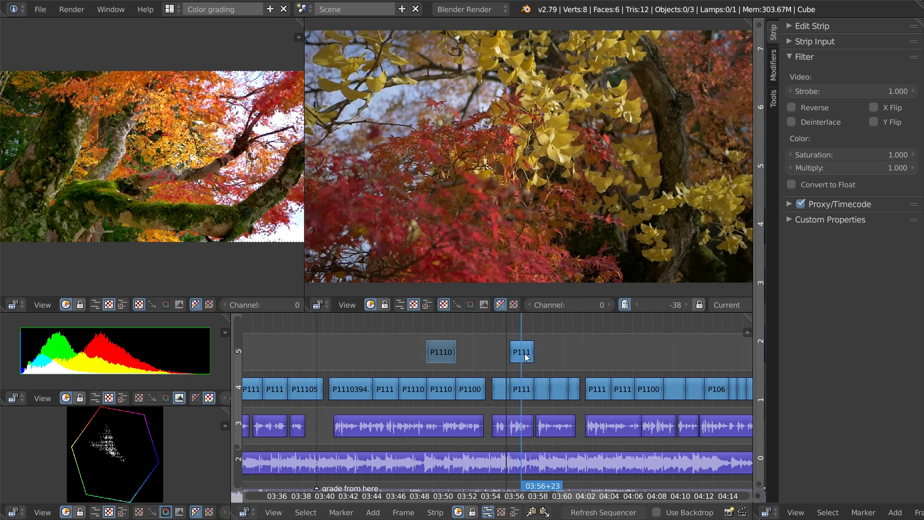
- Mute the channel 5 strip near 03:56, and toggle the one at 03:49+29 on and off to compare the ungraded shot
key(h)
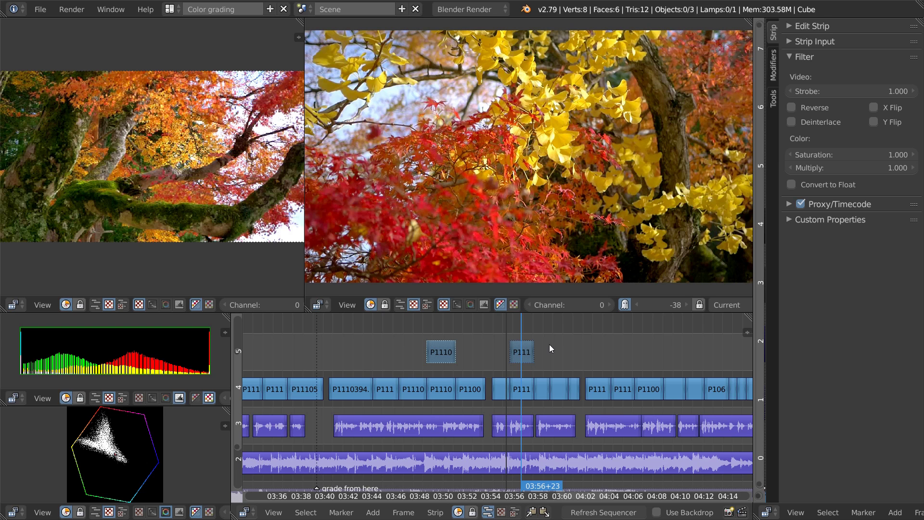
click(440, 355)
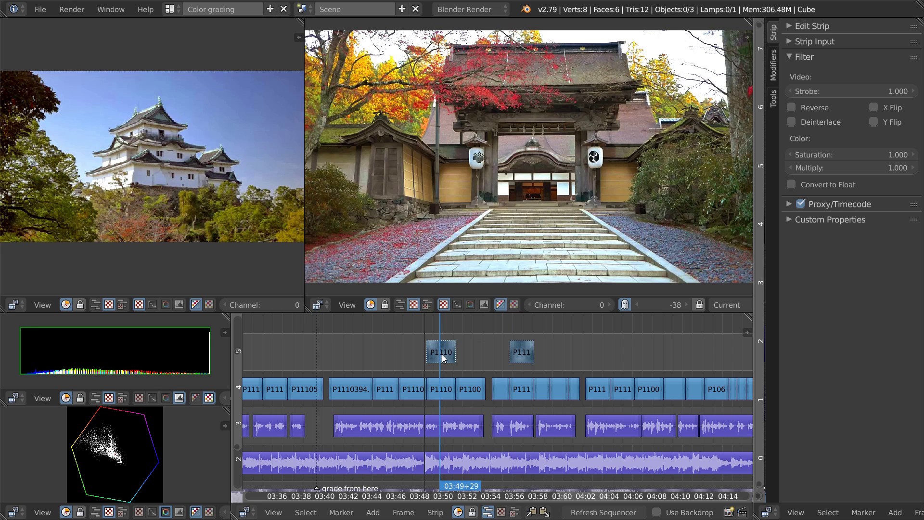
key(alt+h)
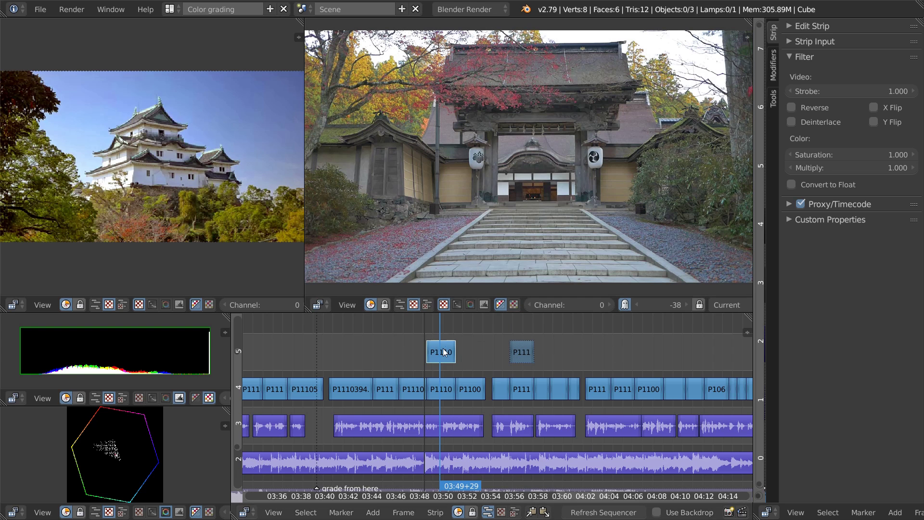
key(h)
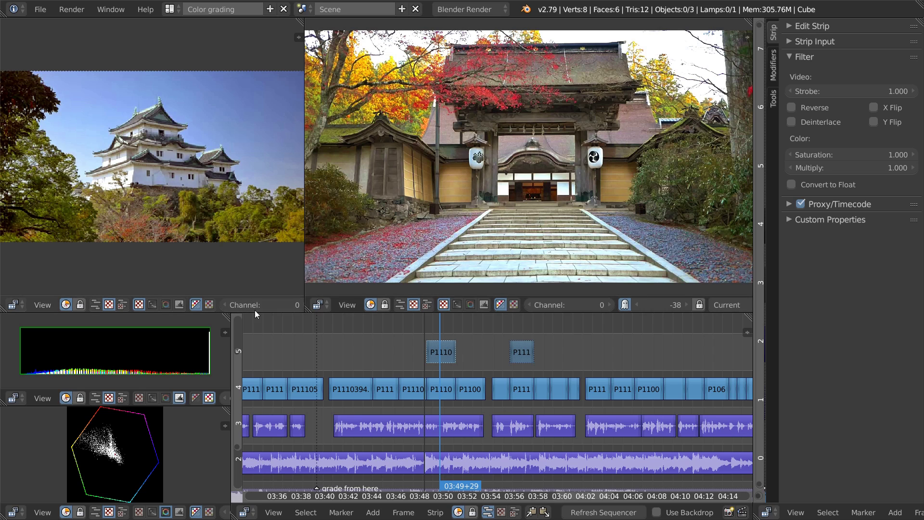
- Examine the small preview's overlay frame, offset and Reference overlay type settings with the playhead at 03:49+20
click(14, 305)
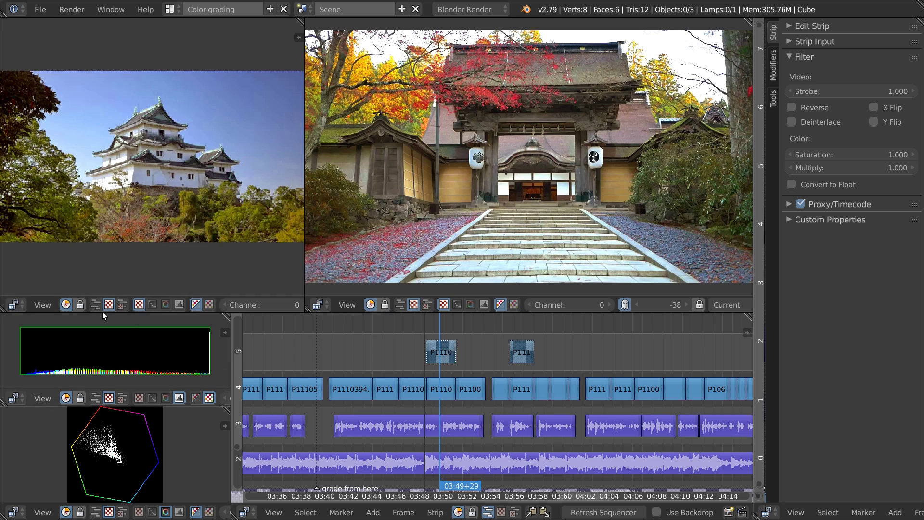
scroll(165, 308, down, 4)
scroll(166, 311, down, 6)
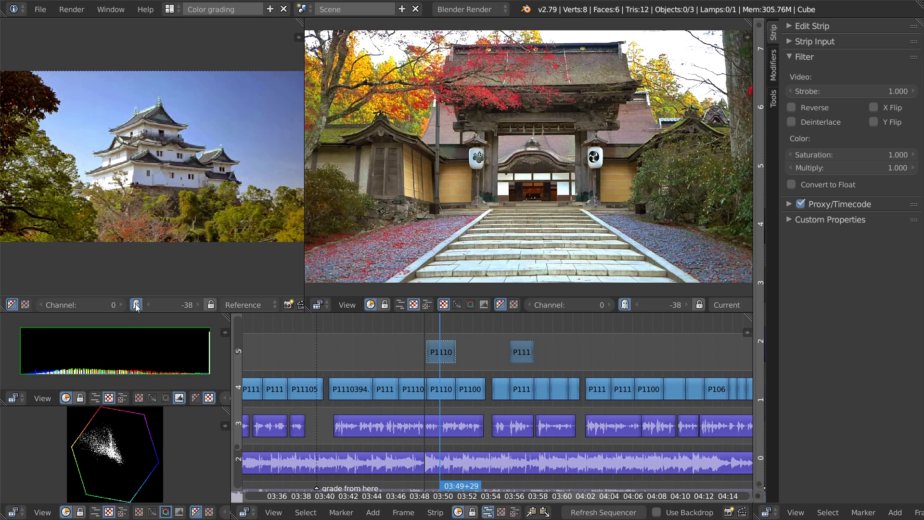
mouse_move(441, 371)
mouse_down()
mouse_move(423, 373)
mouse_move(436, 370)
mouse_up()
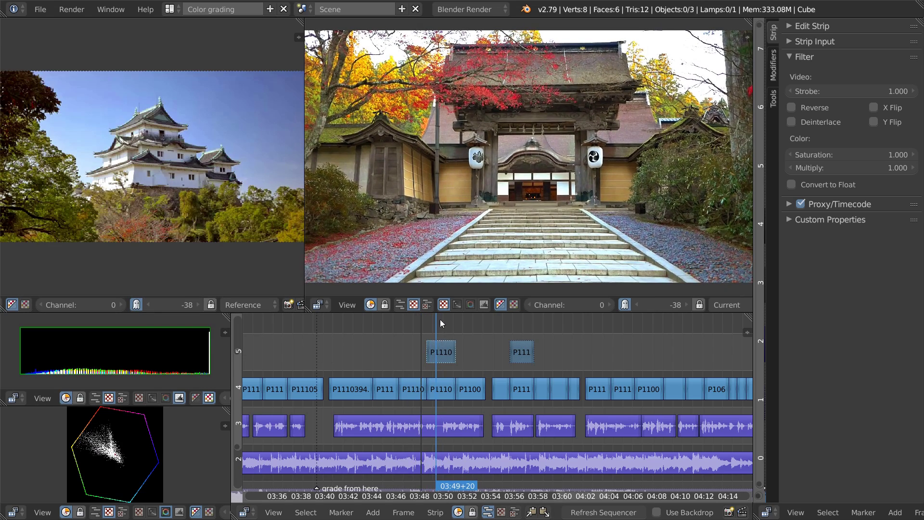
click(247, 305)
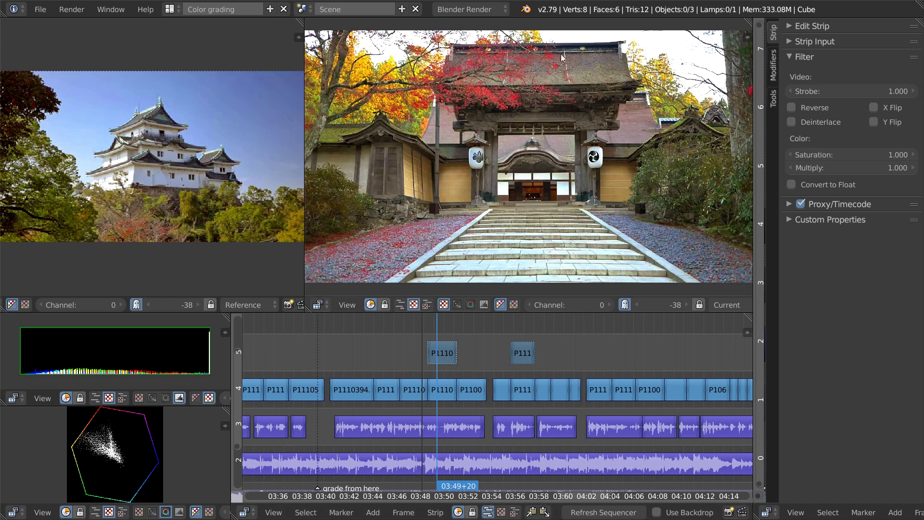
- Keep the main preview as a Video Sequence Editor and examine its overlay frame, offset, lock and Current overlay type settings
click(318, 305)
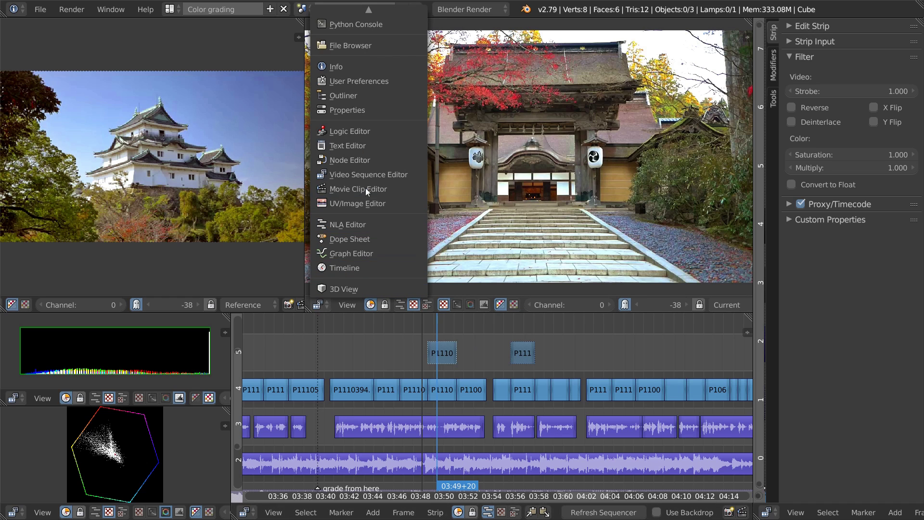
click(377, 173)
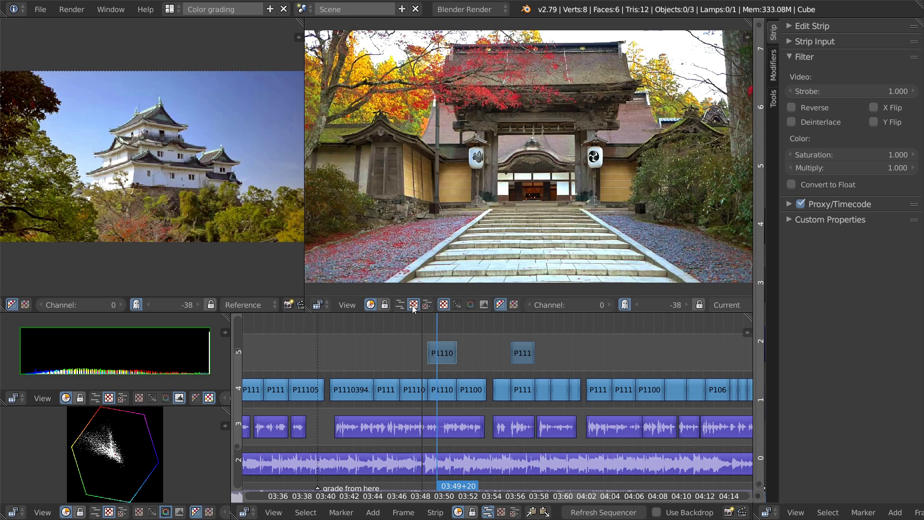
scroll(554, 305, down, 5)
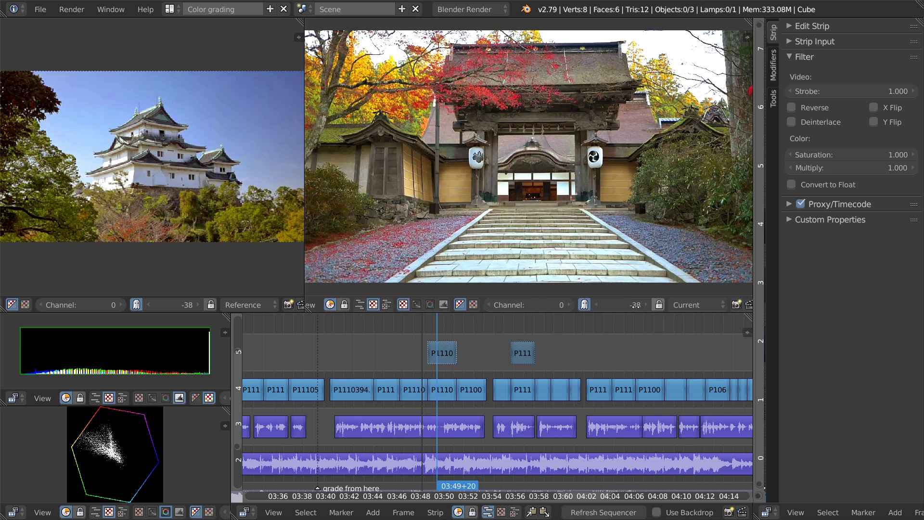
click(596, 305)
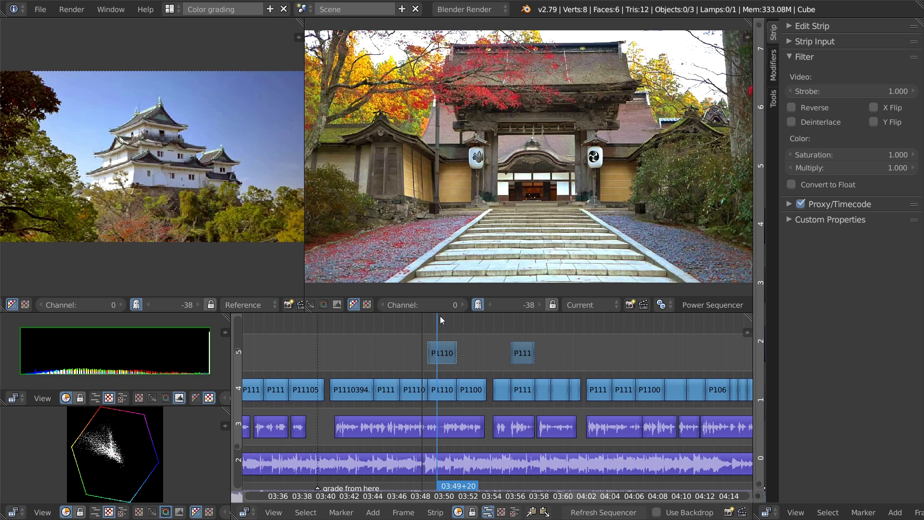
- Lock the overlay frame, move the playhead to 03:58+26, and set the overlay offset to -399 frames
click(552, 305)
drag(449, 360, 547, 352)
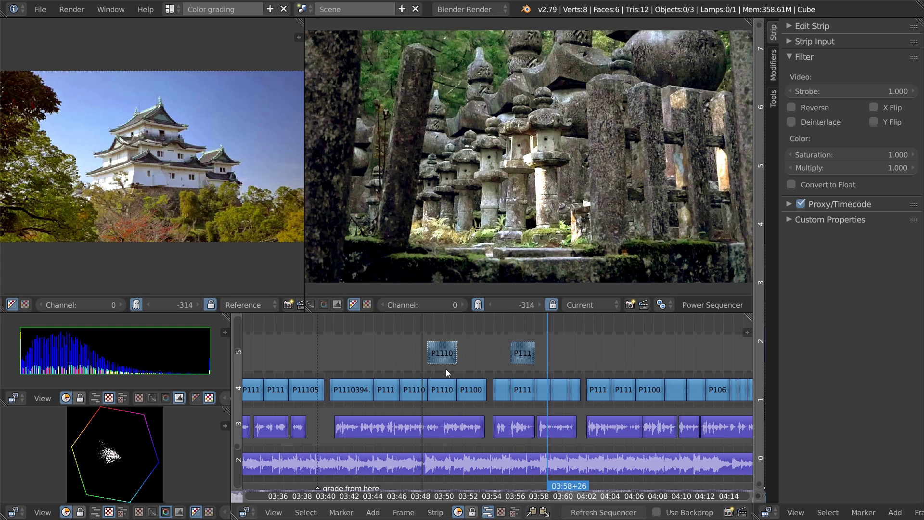
mouse_move(486, 305)
mouse_down()
mouse_move(452, 302)
mouse_move(486, 305)
mouse_up()
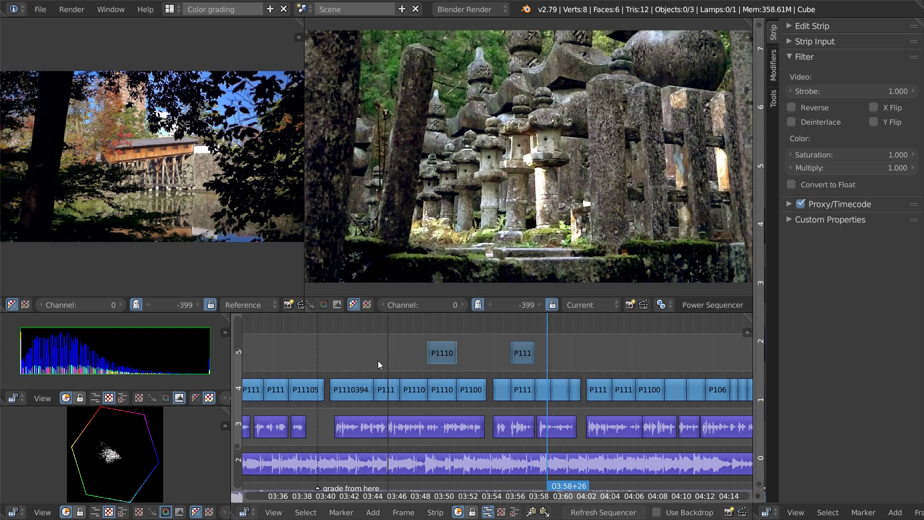
- Scrub the playhead to 03:52+12 with the overlay locked to compare the rock shot against the reference frame
click(383, 366)
drag(393, 368, 470, 363)
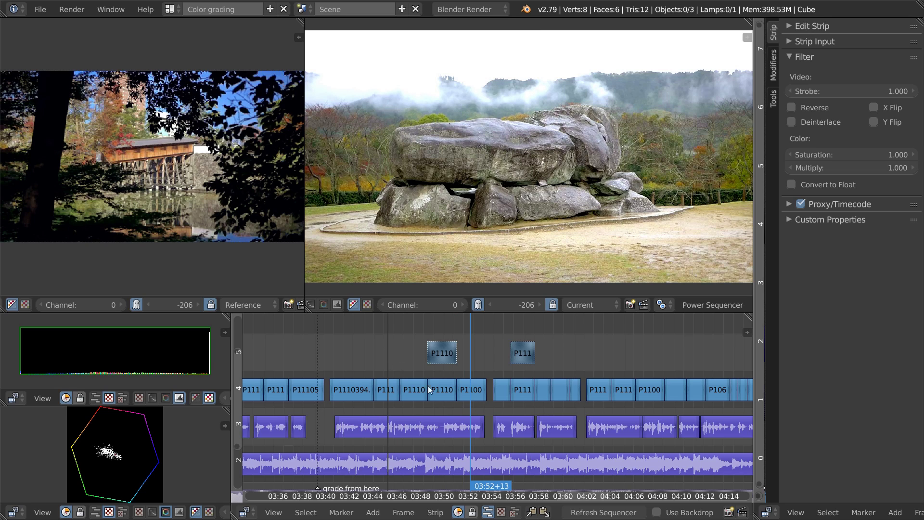
drag(402, 368, 469, 369)
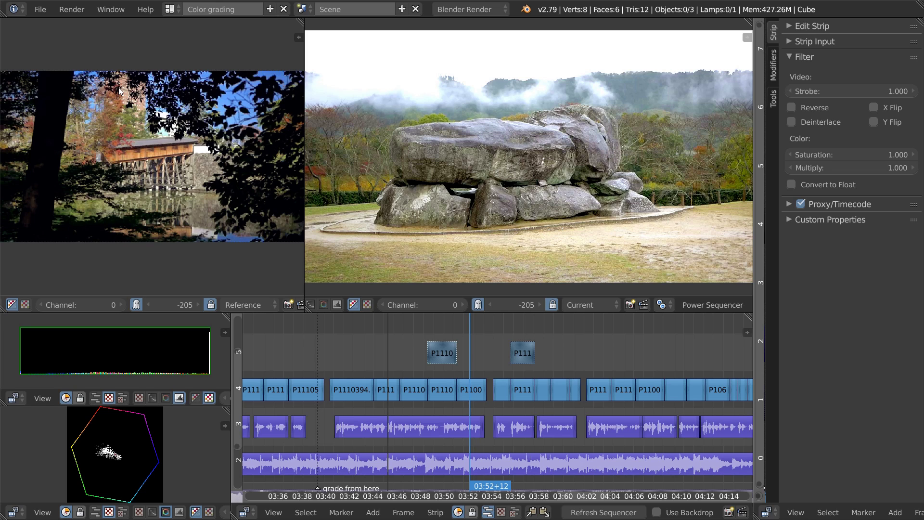
- Set the overlay offset to -43 frames and unlock the overlay frame
drag(524, 307, 600, 302)
click(550, 309)
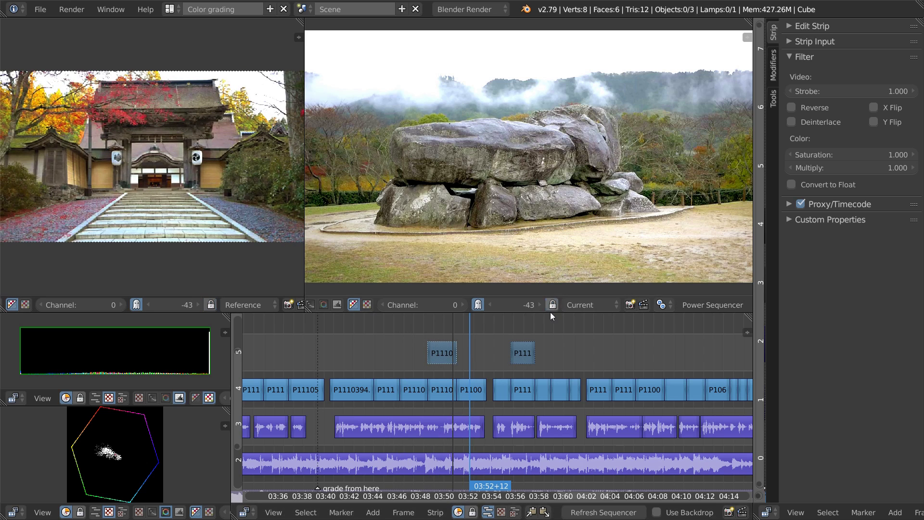
- Play to 03:55+11, set the overlay offset to -20 frames, and continue playback to 03:56+01
key(alt+a)
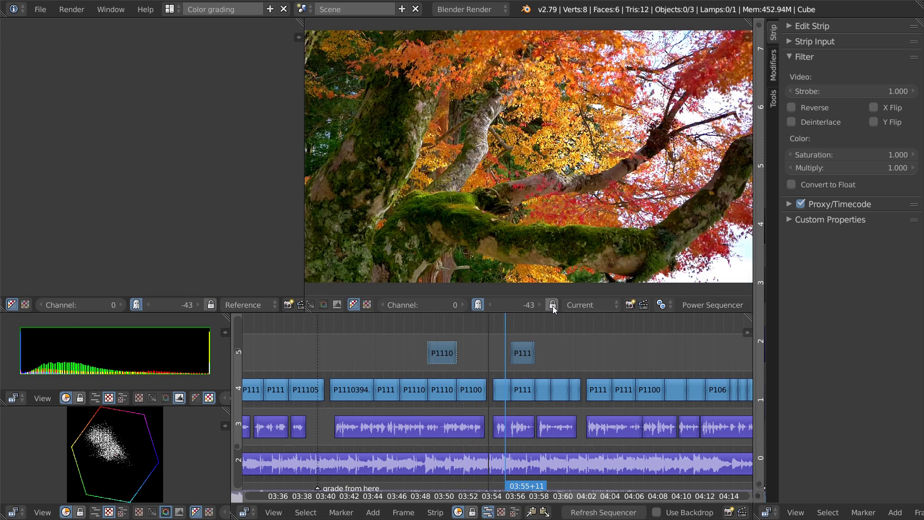
drag(513, 305, 527, 311)
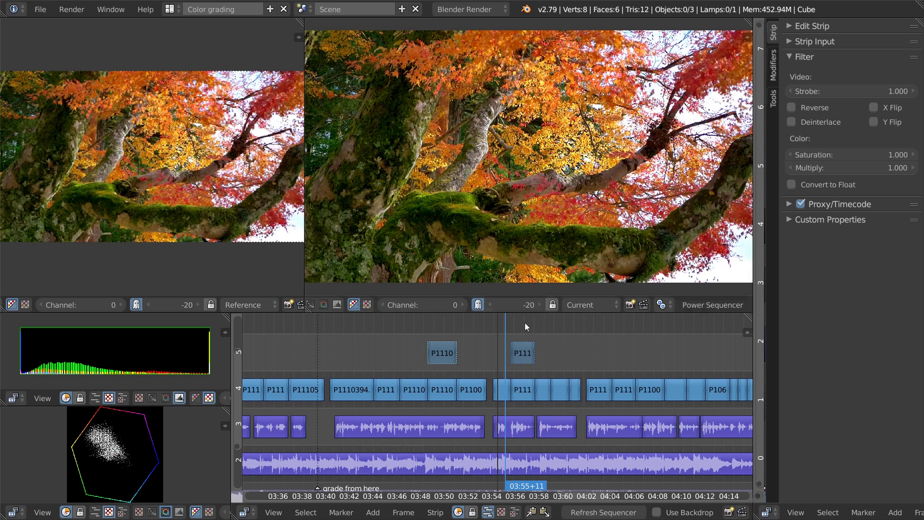
key(alt+a)
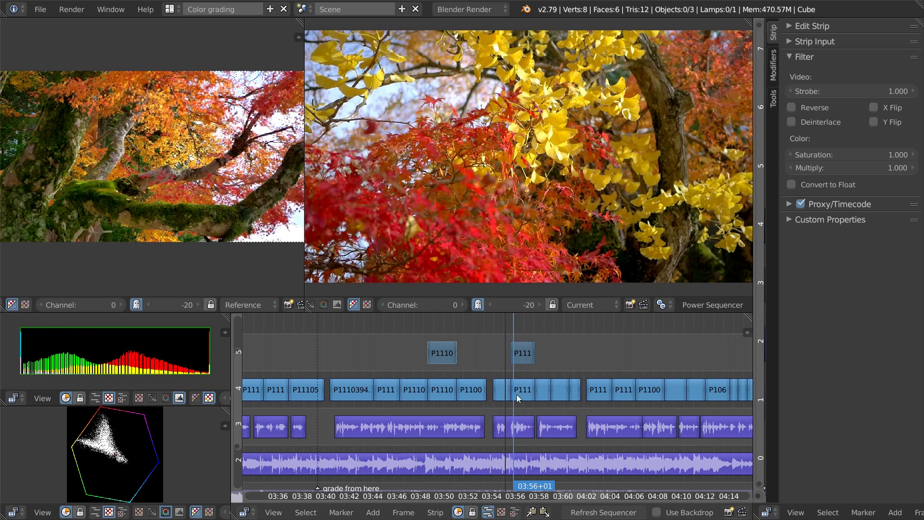
- Select the channel 4 strip at 03:56+01, move the playhead to 03:58+06 and set the overlay offset to -34 frames
click(520, 394)
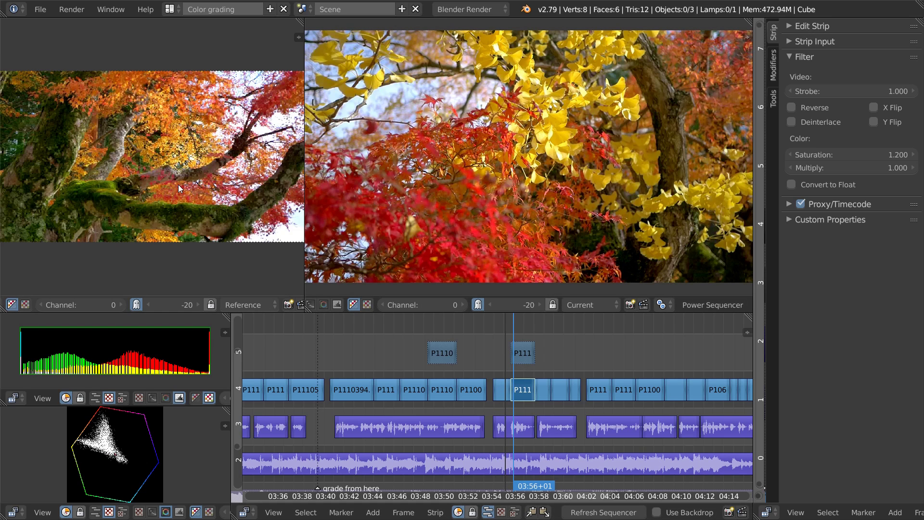
drag(530, 379, 539, 375)
drag(532, 306, 519, 313)
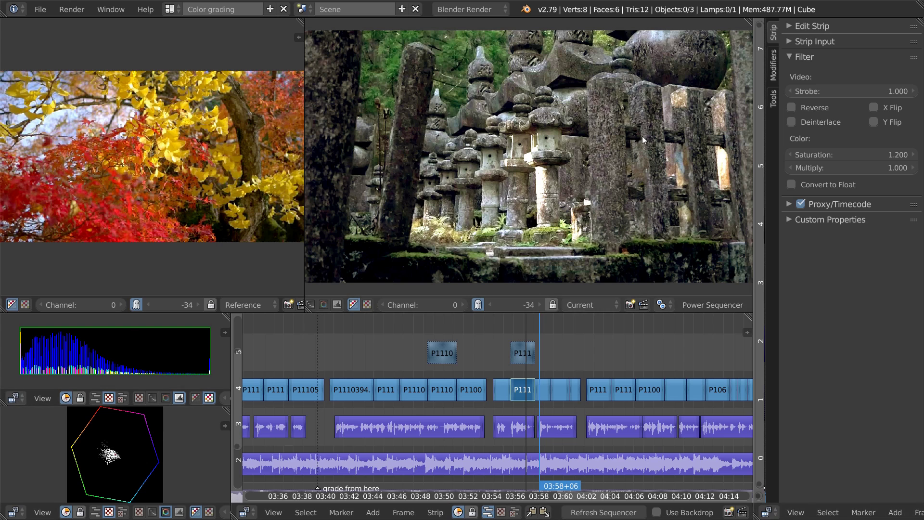
- Try the Reference overlay type in the histogram view, and finish with it set to Current
click(13, 399)
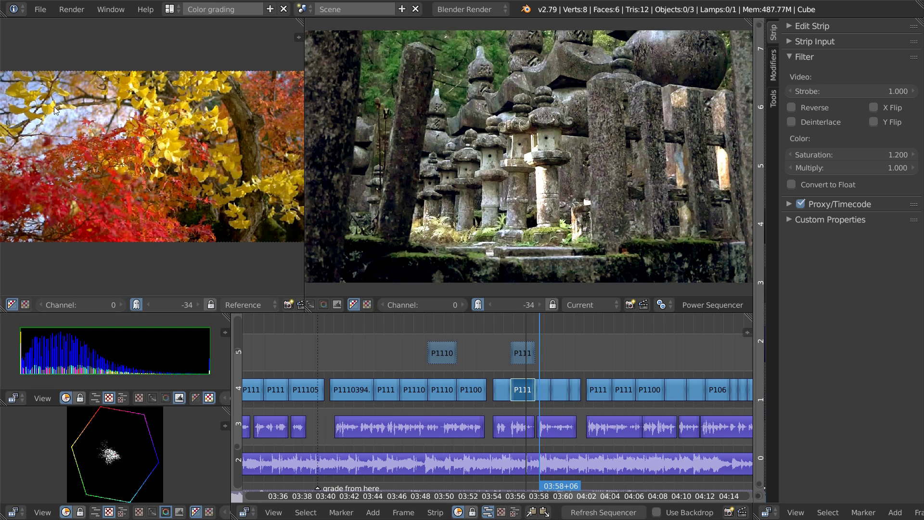
ctrl+scroll(166, 401, down, 5)
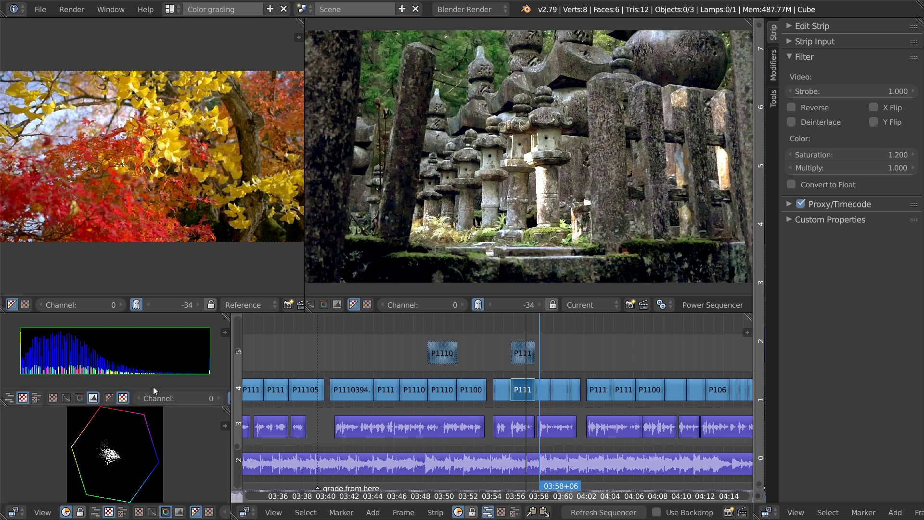
ctrl+scroll(167, 401, down, 5)
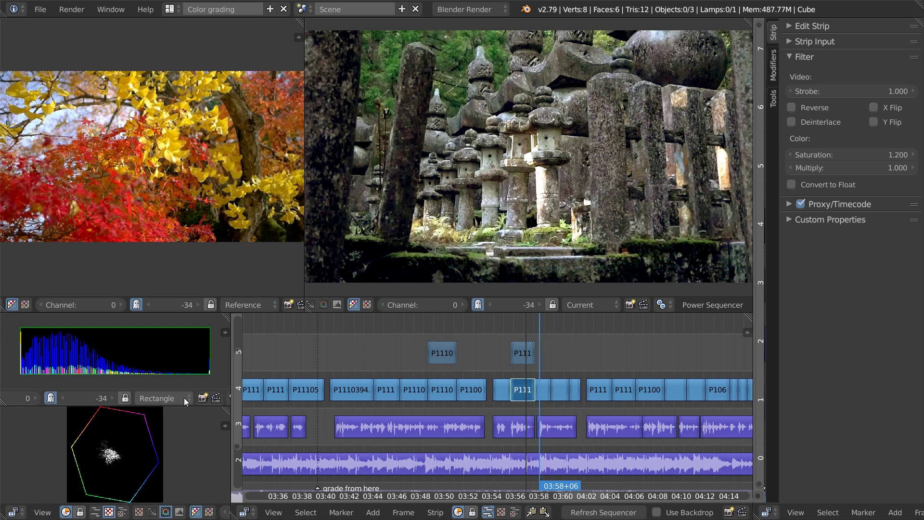
click(181, 399)
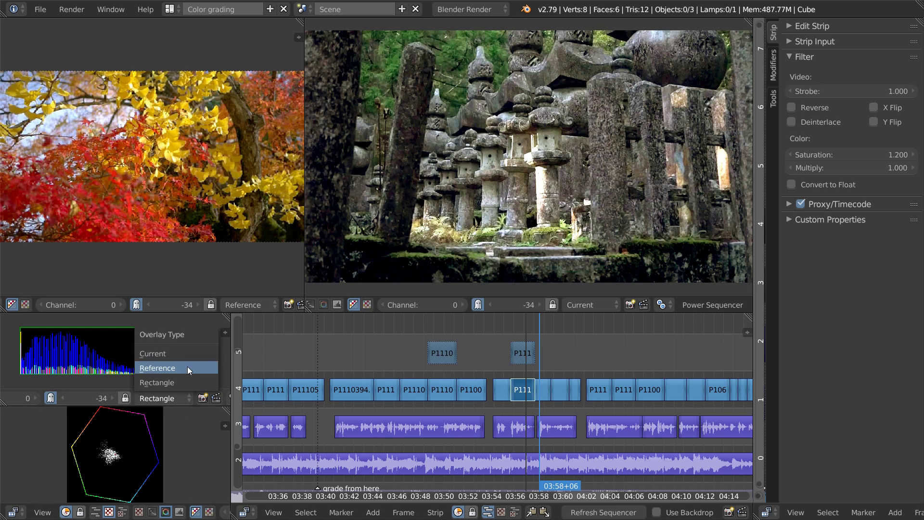
click(186, 367)
click(178, 397)
click(188, 353)
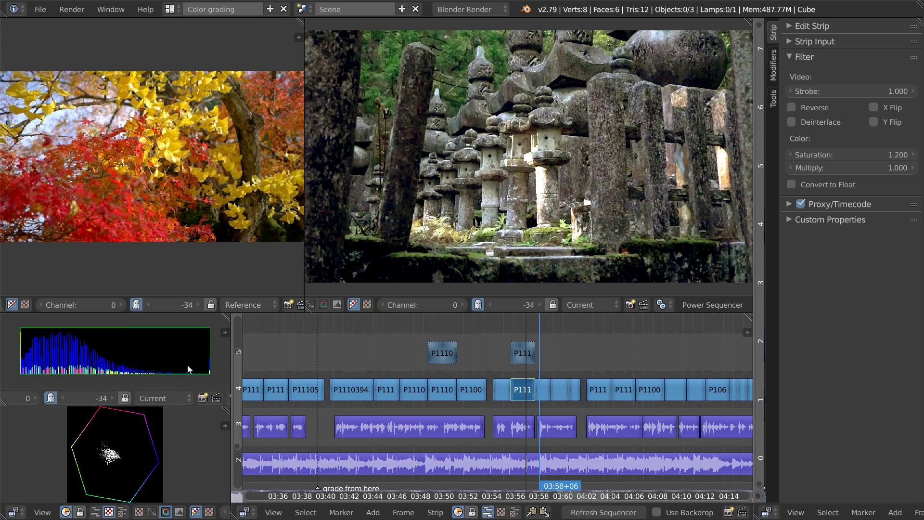
ctrl+scroll(129, 390, up, 8)
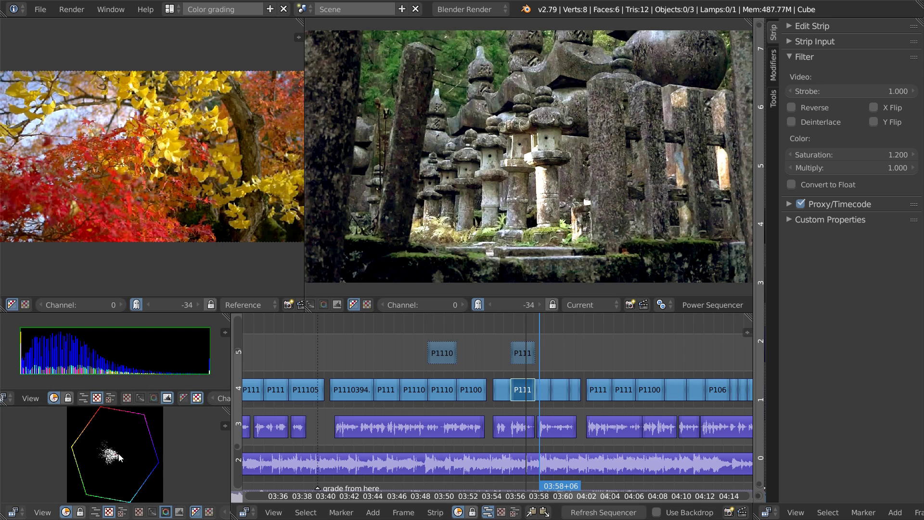
- Move the playhead to 03:56+20 and briefly hide the strip properties to view the timeline of that sequencer editor
drag(532, 364, 517, 368)
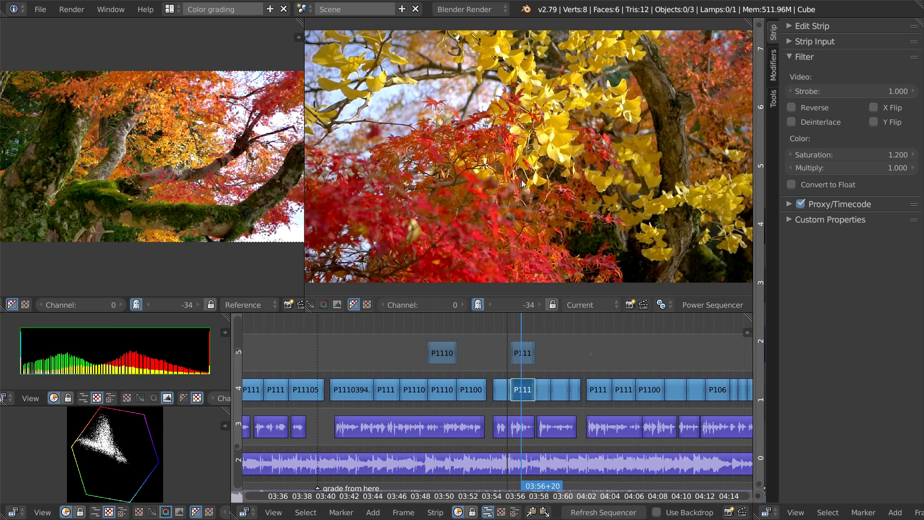
click(768, 513)
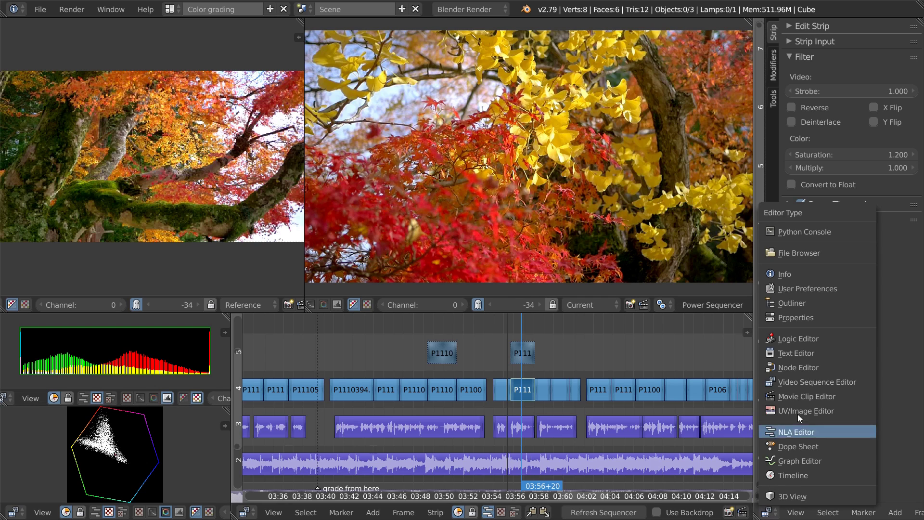
key(n)
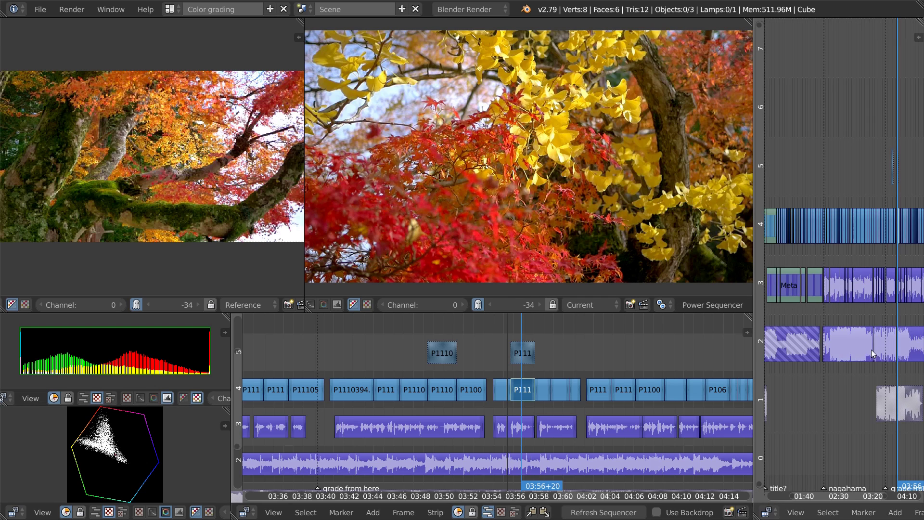
key(n)
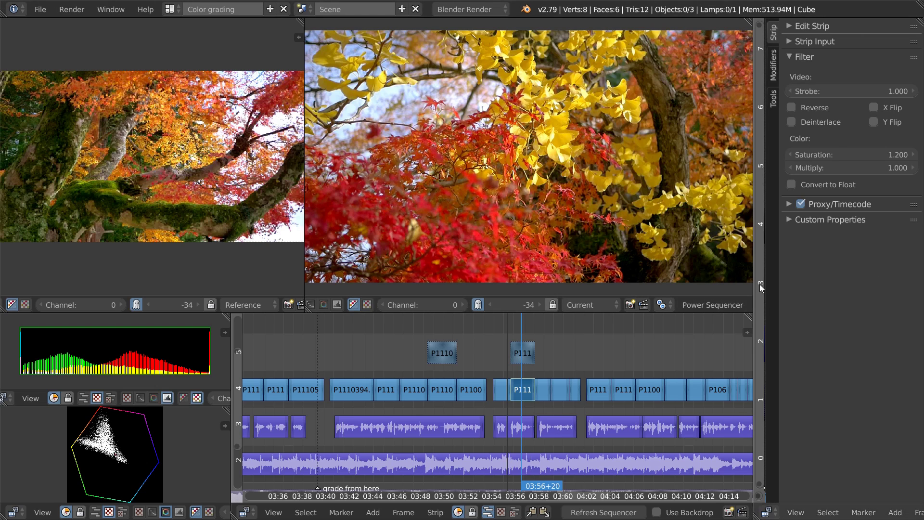
- Hide and restore the strip properties once more, and widen their region slightly within the editor
key(n)
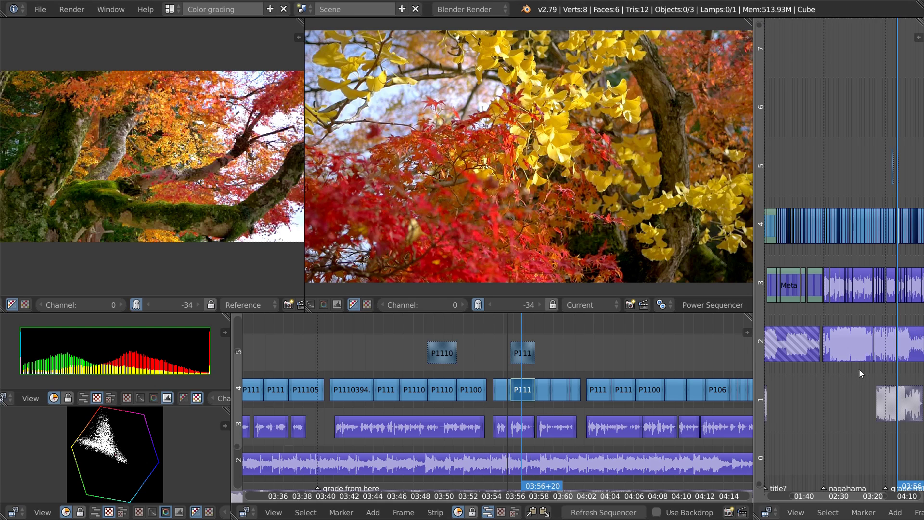
key(n)
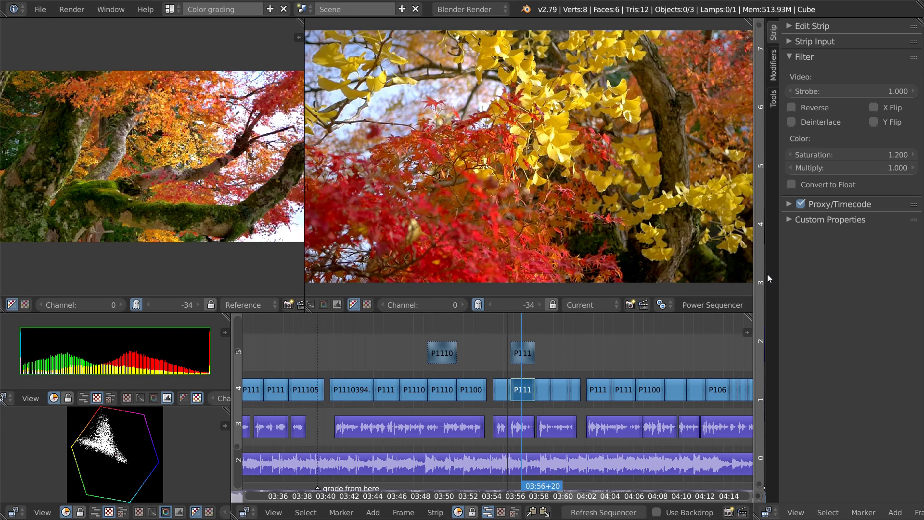
mouse_move(766, 279)
mouse_down()
mouse_move(807, 276)
mouse_move(753, 284)
mouse_up()
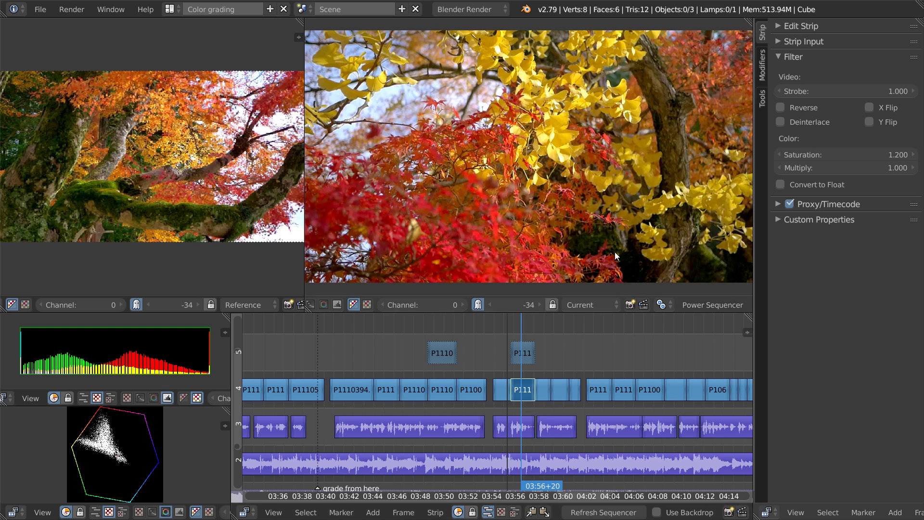
- Show the selected strip's modifiers, try shifting the Color Balance lift slightly toward green and undo that shift
click(763, 71)
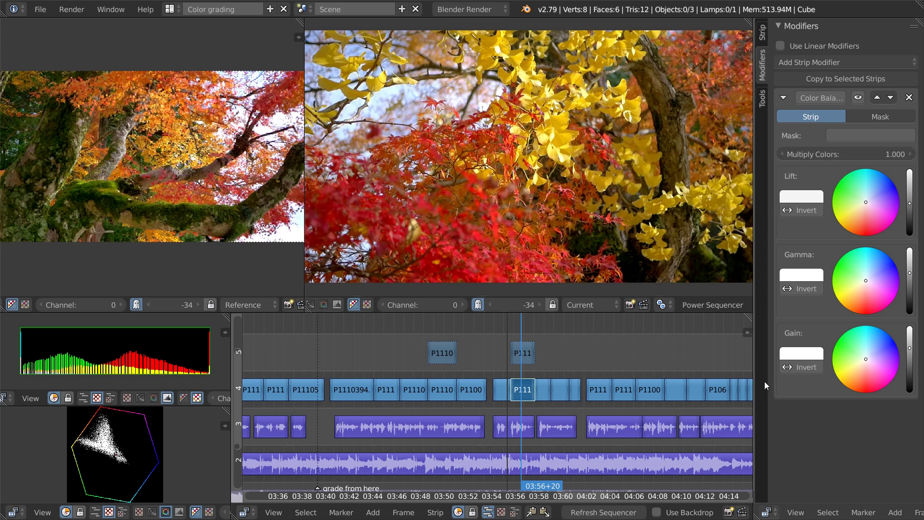
mouse_move(870, 199)
mouse_down()
mouse_move(854, 215)
mouse_move(872, 210)
mouse_move(853, 206)
mouse_move(863, 199)
mouse_up()
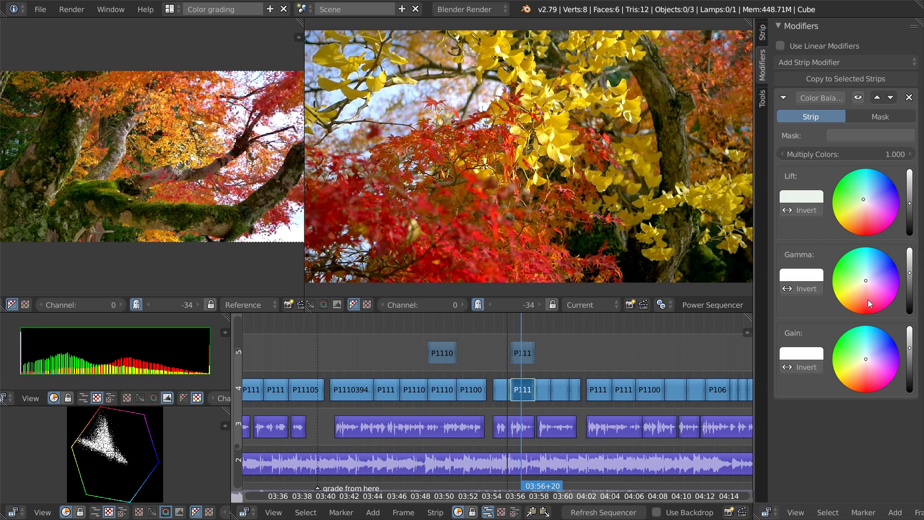
key(ctrl+z)
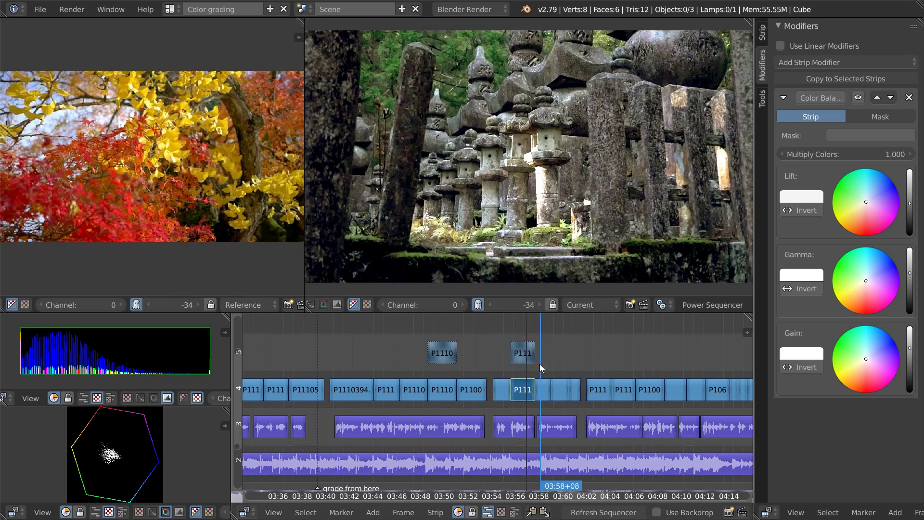
- Select the short channel 4 strip at 03:58 to view its color balance, then move the playhead to 04:02+13 and select the strip there
click(538, 393)
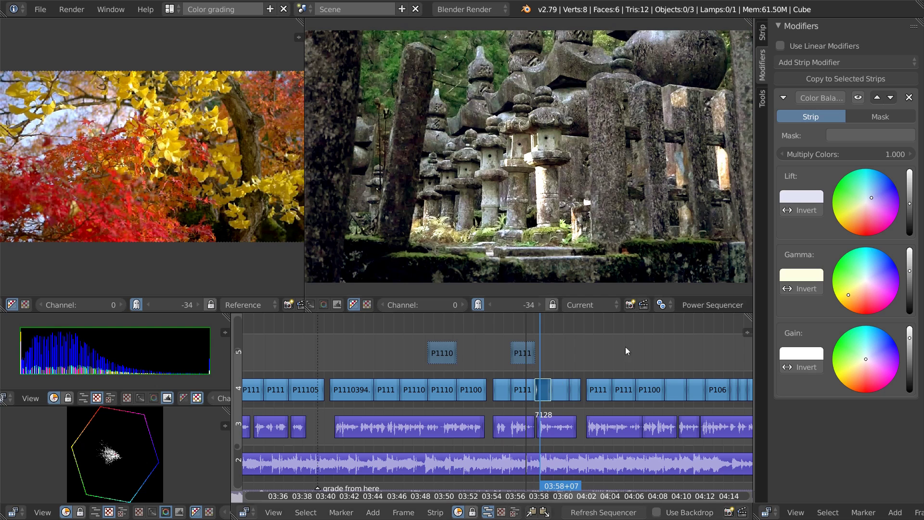
click(600, 374)
drag(605, 369, 590, 367)
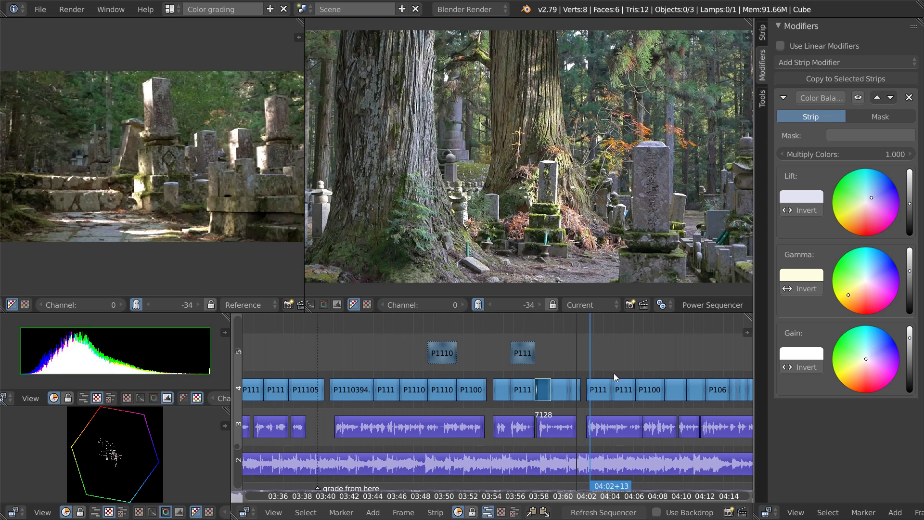
right_click(598, 390)
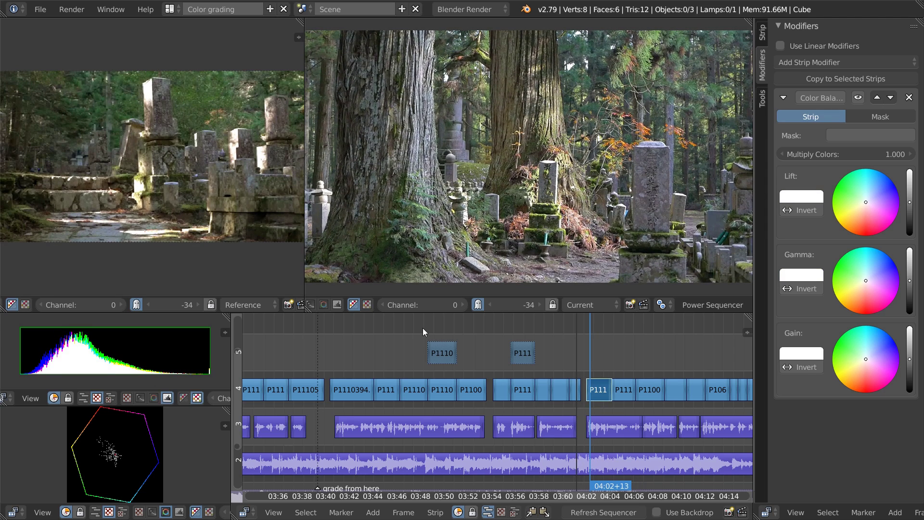
- Scrub through the channel 4 shots following the selected strip and return the playhead to 04:02+11
middle_drag(590, 396, 441, 407)
drag(441, 368, 437, 371)
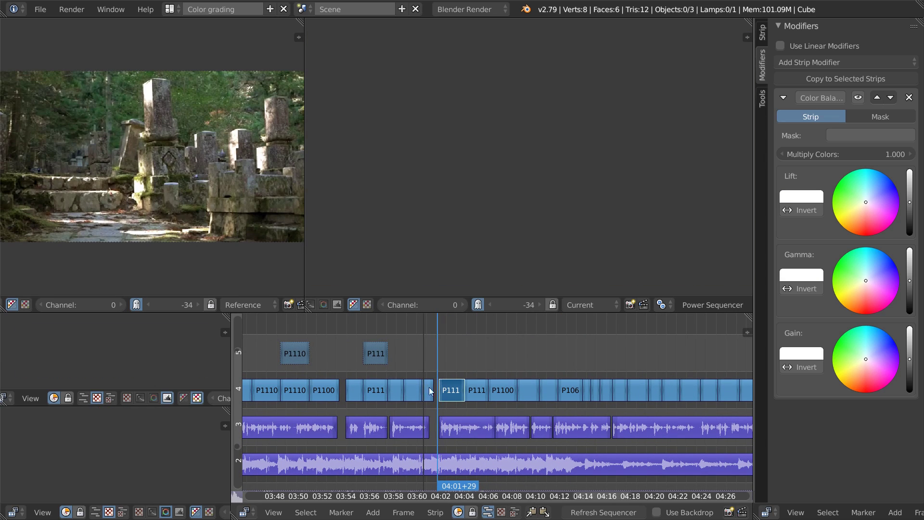
mouse_move(446, 383)
mouse_down()
mouse_move(443, 366)
mouse_move(443, 378)
mouse_up()
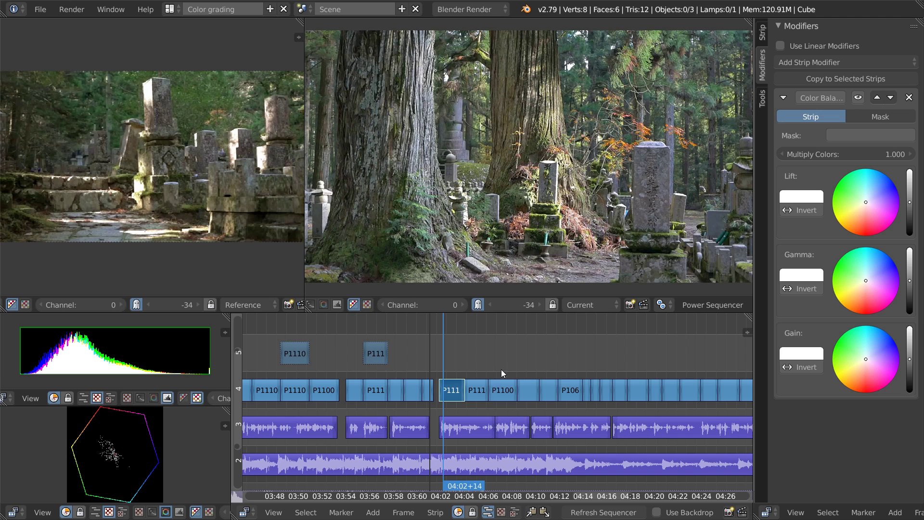
middle_drag(649, 417, 499, 389)
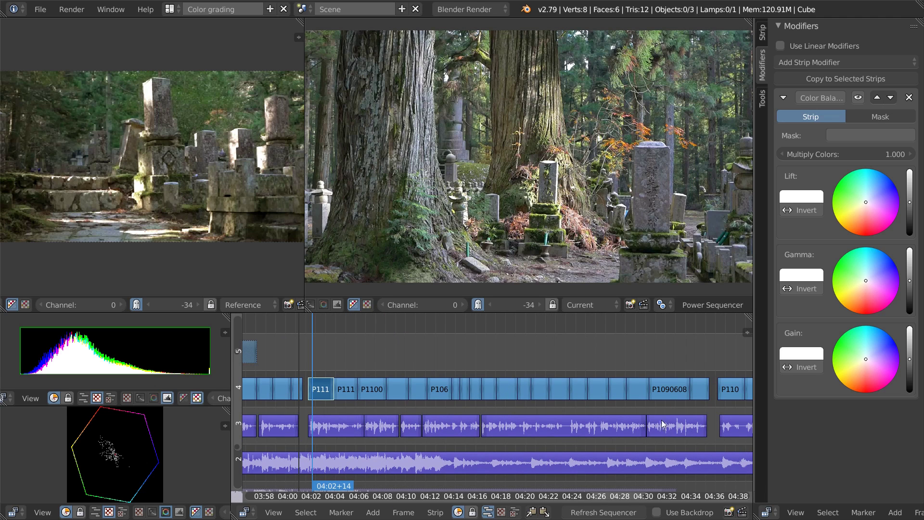
middle_drag(492, 374, 524, 376)
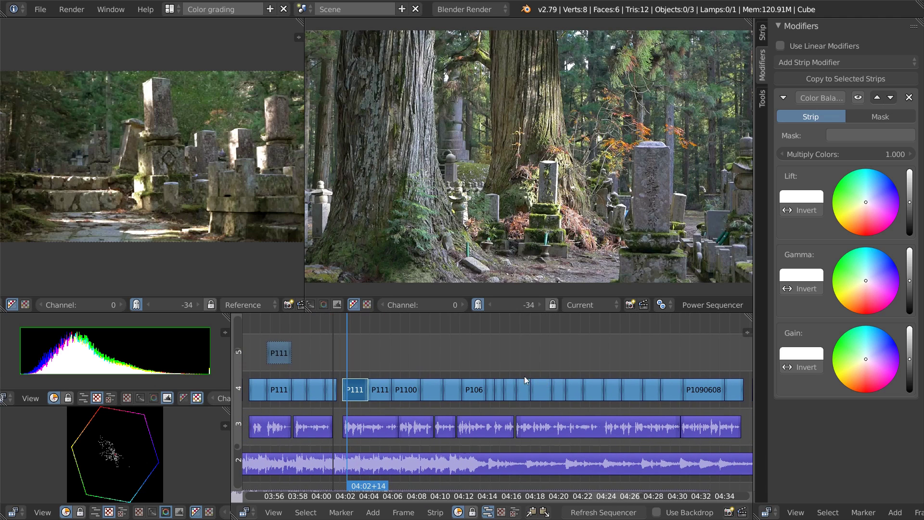
drag(365, 340, 708, 369)
click(346, 365)
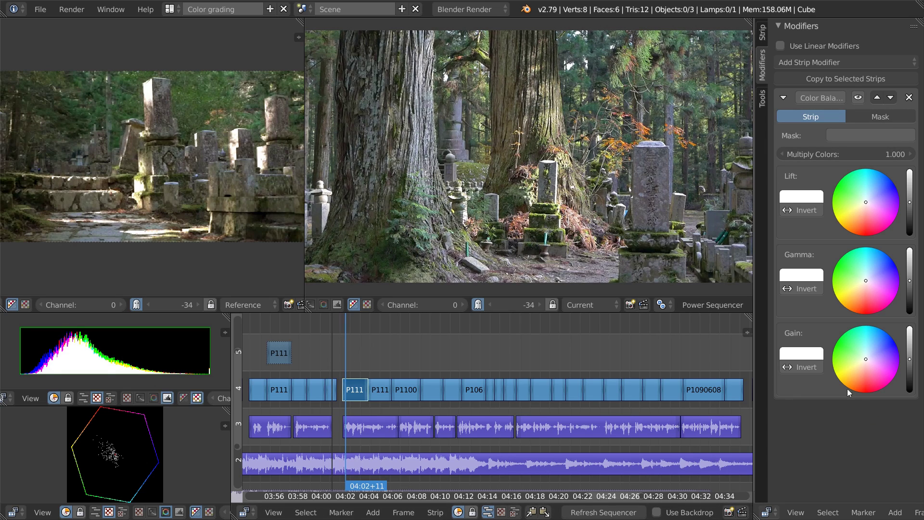
- Remove the Color Balance modifier from the selected strip and add a new Color Balance modifier to it
middle_drag(638, 361, 565, 343)
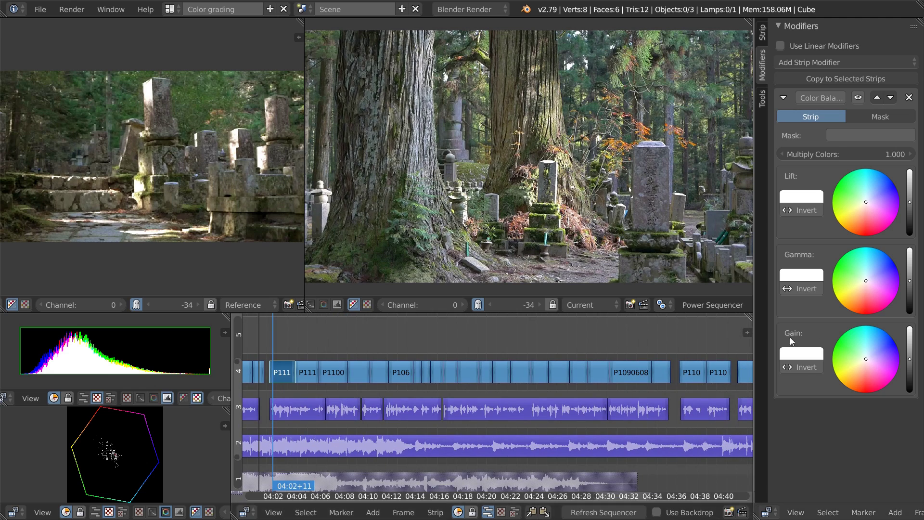
middle_drag(614, 362, 708, 370)
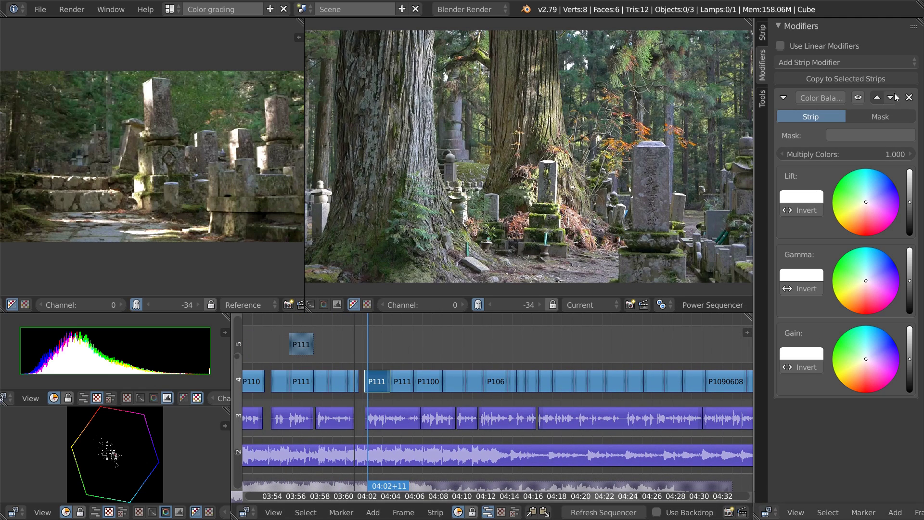
click(909, 98)
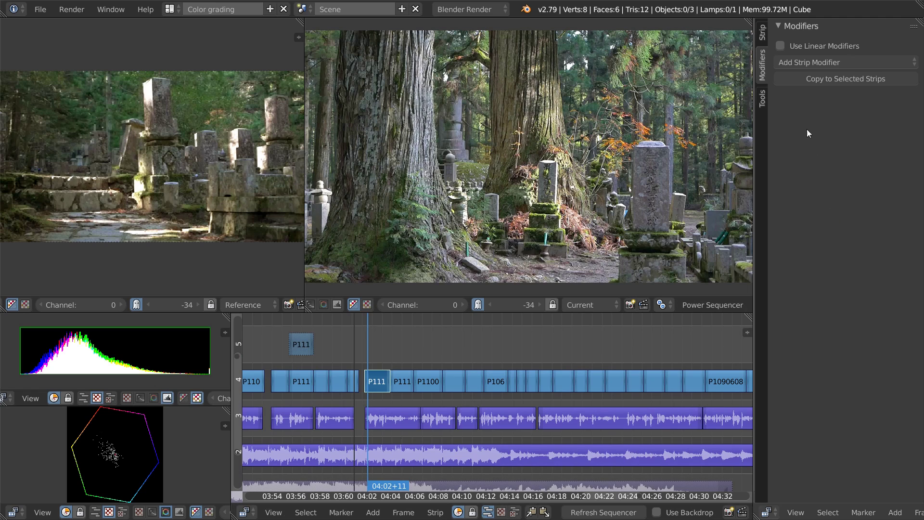
click(818, 63)
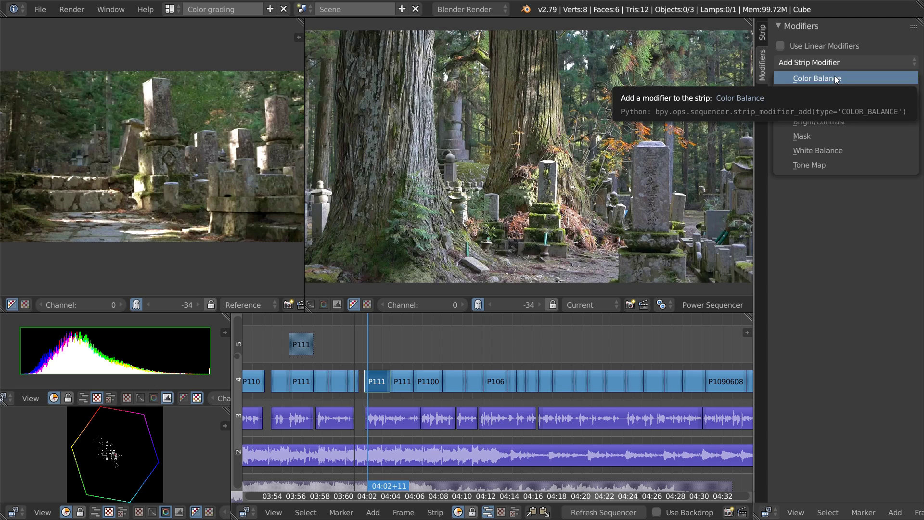
click(832, 78)
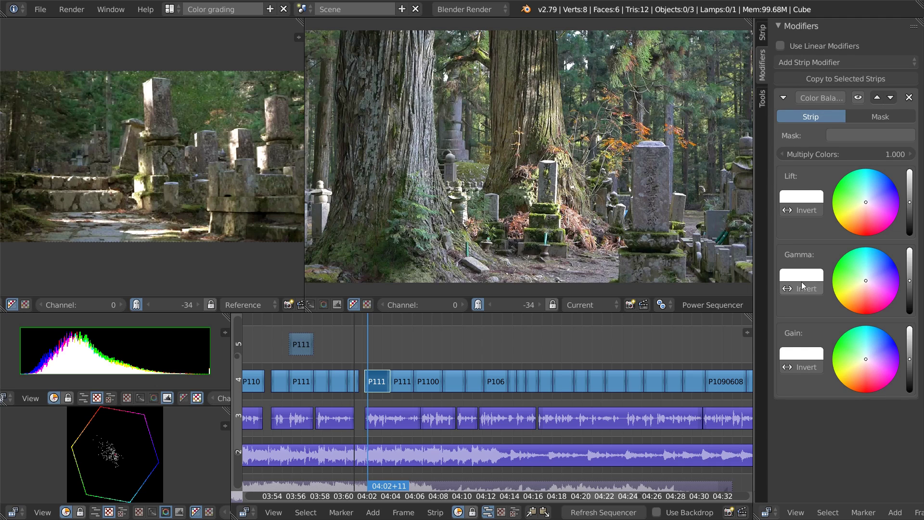
- Select the channel 4 strips from the active strip onward and copy its modifiers to them with the Replace option
drag(371, 347, 745, 388)
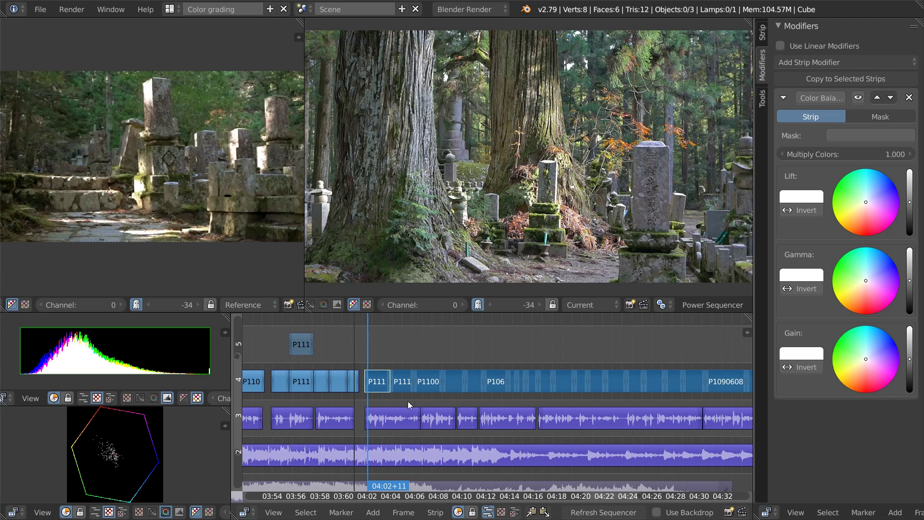
click(861, 80)
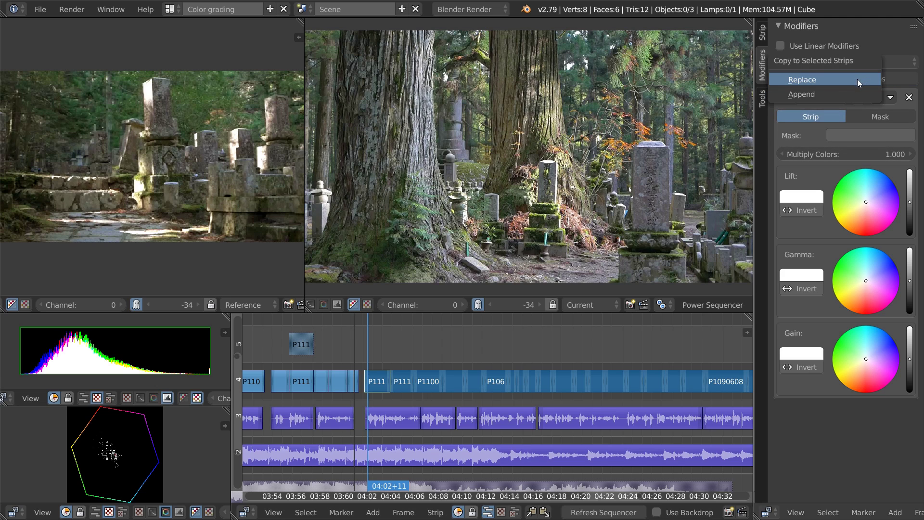
click(833, 78)
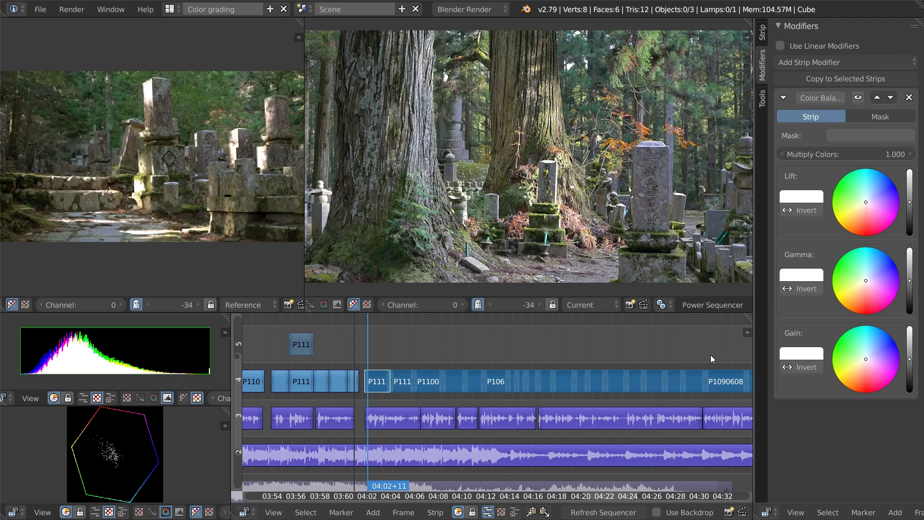
- Select the four channel 4 strips after the graded one in turn to check their copied Color Balance modifier
right_click(403, 378)
right_click(434, 382)
right_click(457, 385)
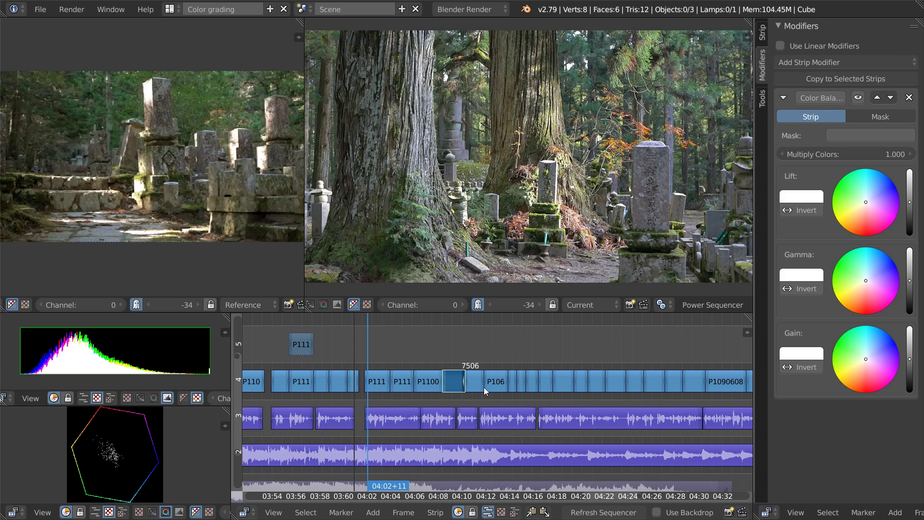
right_click(475, 382)
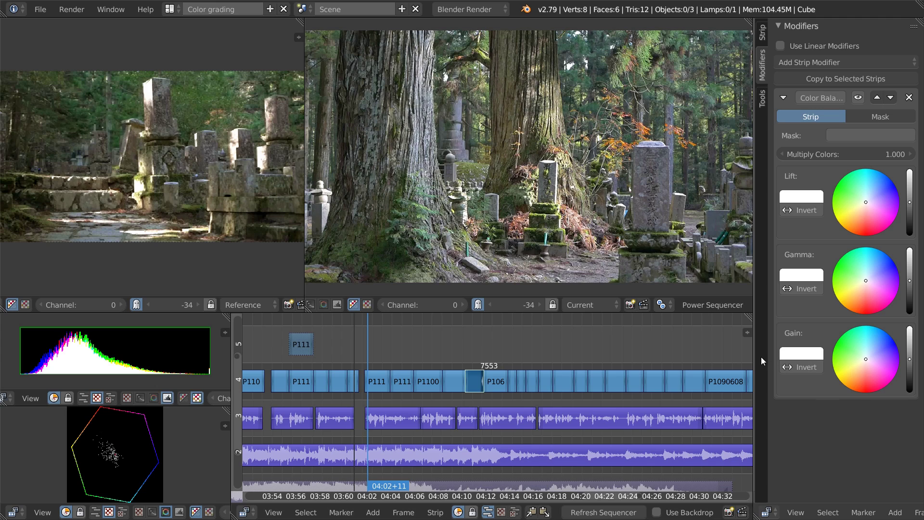
- Select the strip at 04:02, raise its Color Balance gain brightness slightly, and try a strongly darkened lift before undoing it
right_click(377, 381)
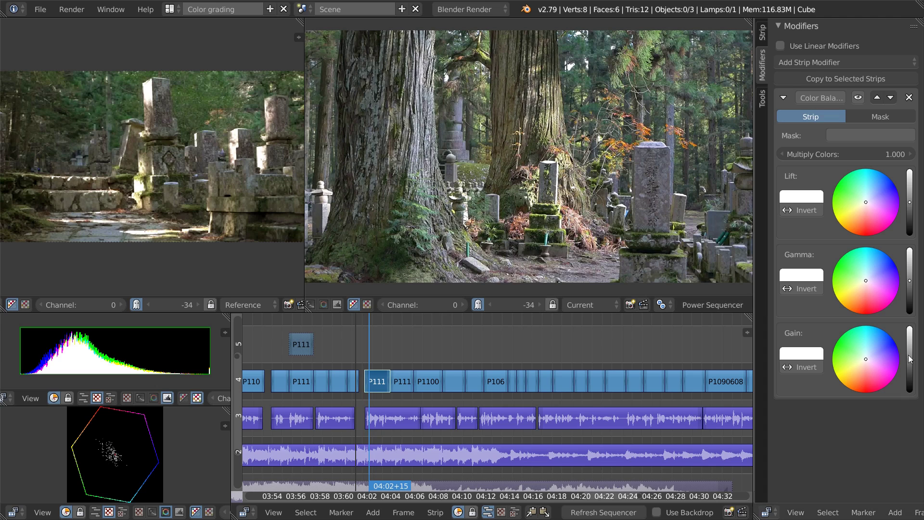
drag(909, 363, 912, 357)
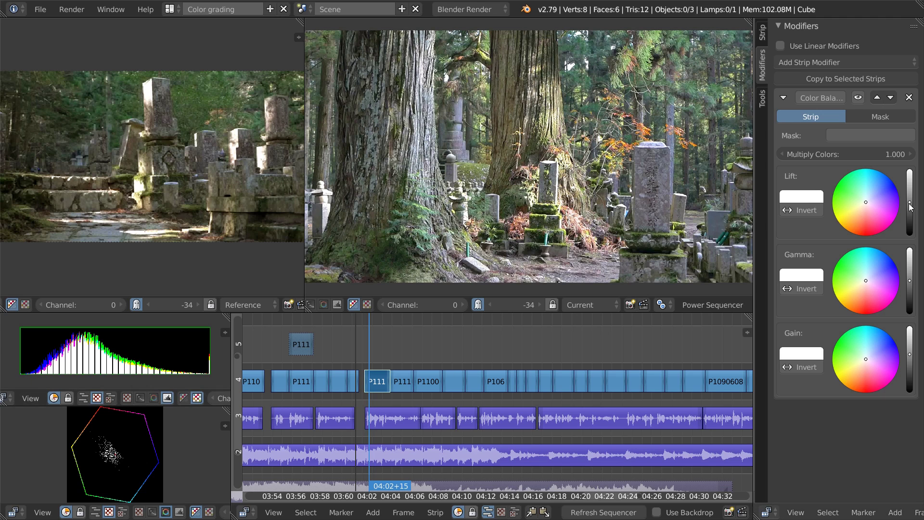
shift+drag(909, 202, 910, 366)
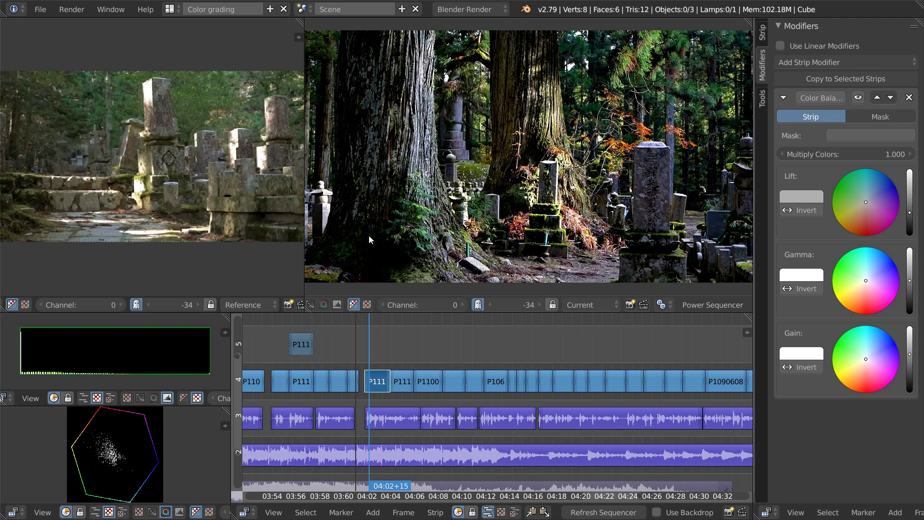
key(ctrl+z)
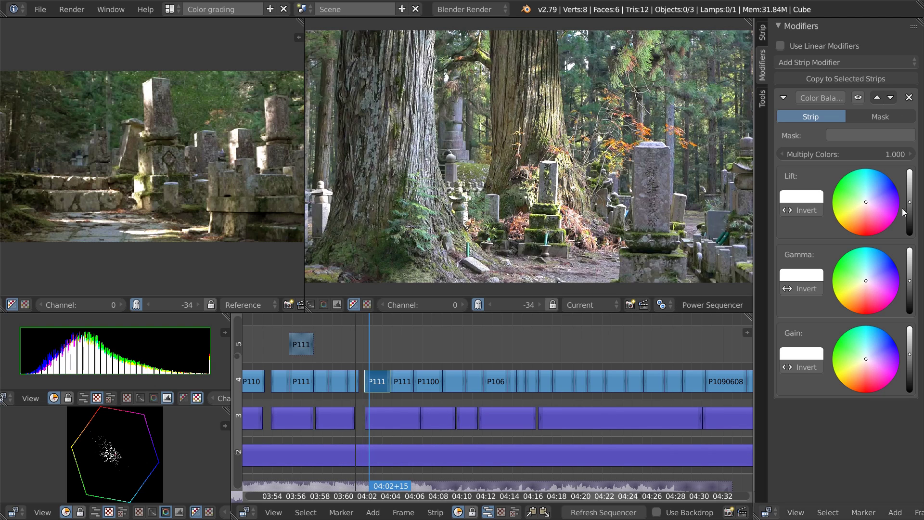
- Lower the Color Balance lift brightness slightly, and try and undo a higher gain and a further lift reduction
shift+drag(911, 205, 908, 237)
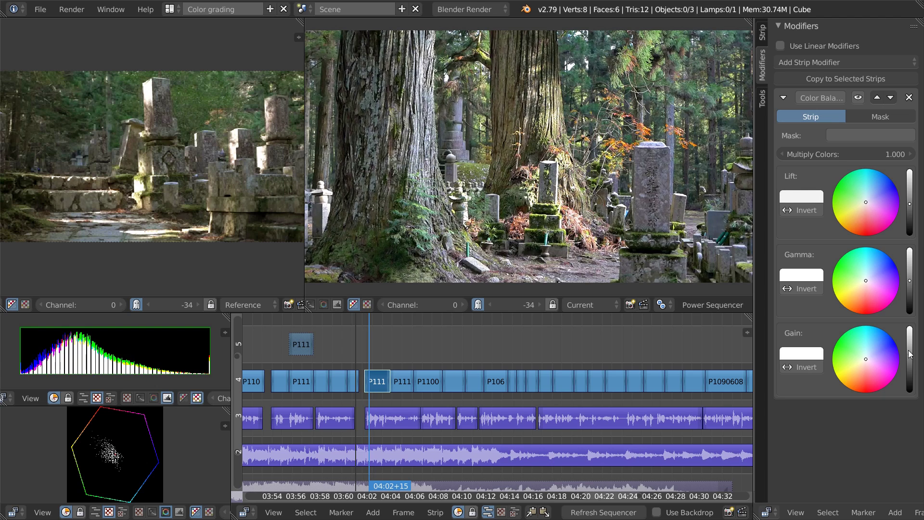
shift+drag(910, 354, 909, 351)
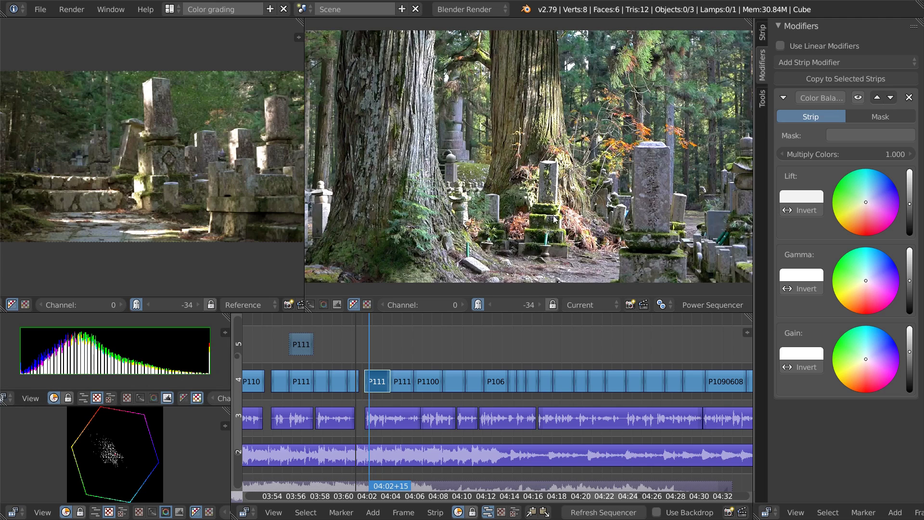
key(ctrl+z)
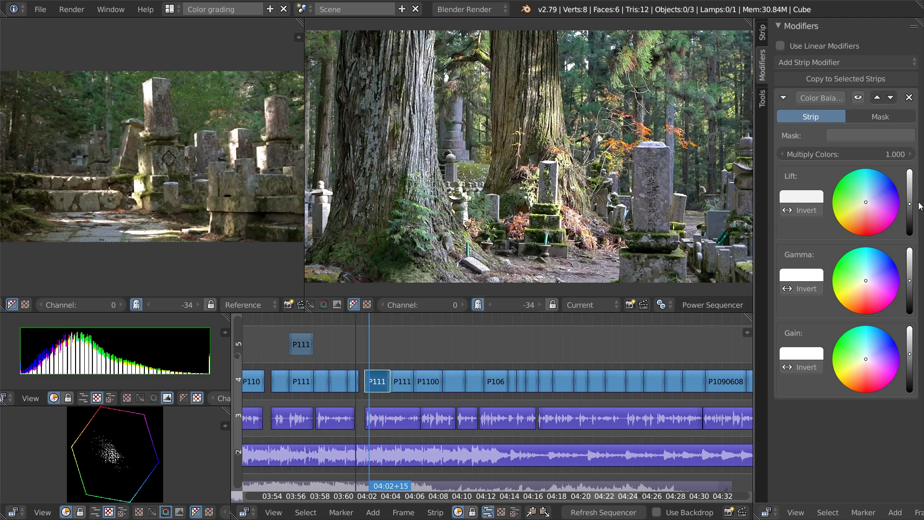
shift+drag(909, 204, 911, 240)
key(ctrl+z)
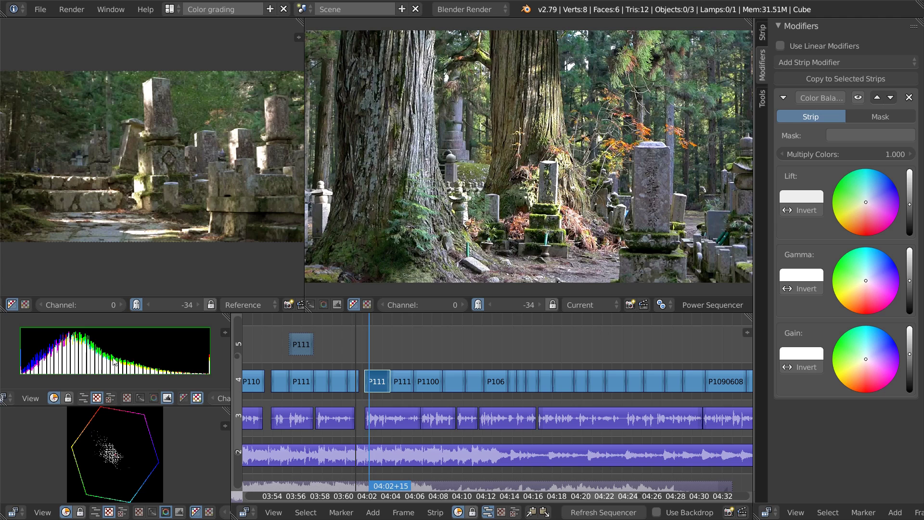
- Brighten and darken the gamma, settle it near neutral, and switch the Color Balance modifier off and on to compare
drag(911, 280, 910, 273)
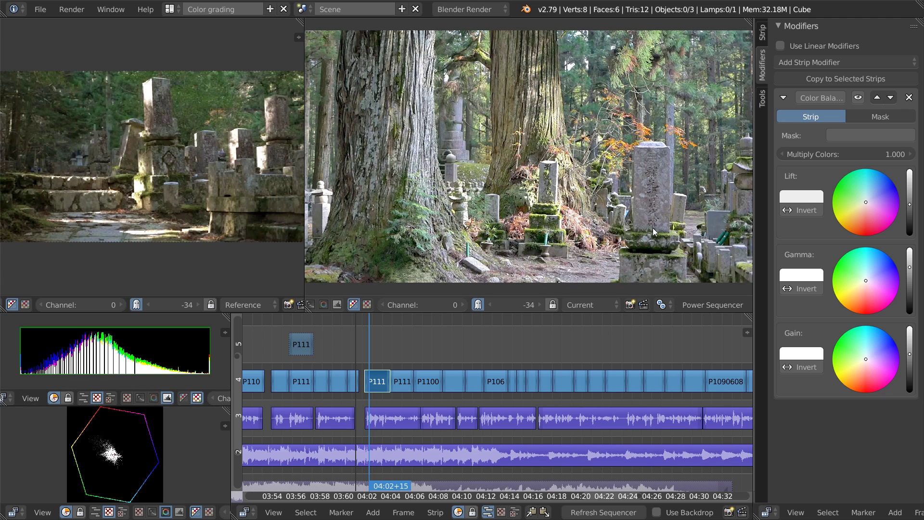
drag(909, 268, 911, 283)
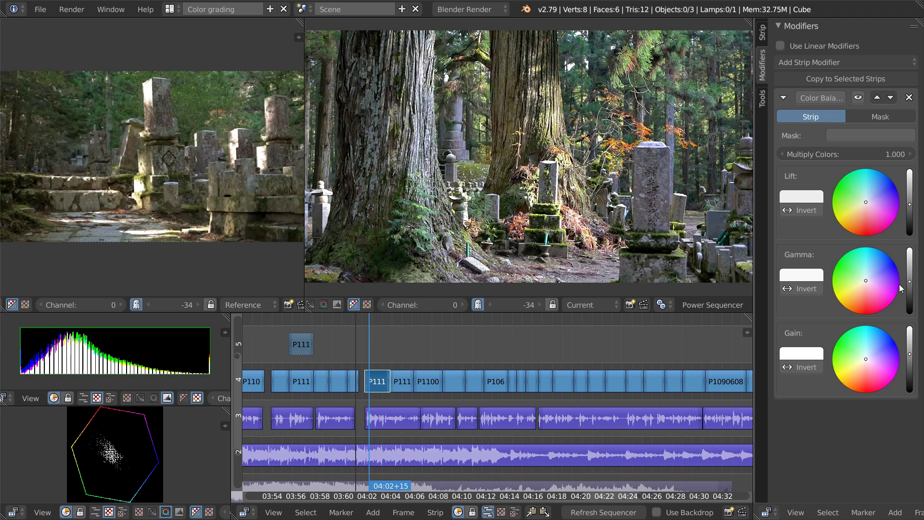
mouse_move(910, 284)
mouse_down()
mouse_move(913, 291)
mouse_move(911, 282)
mouse_up()
click(859, 97)
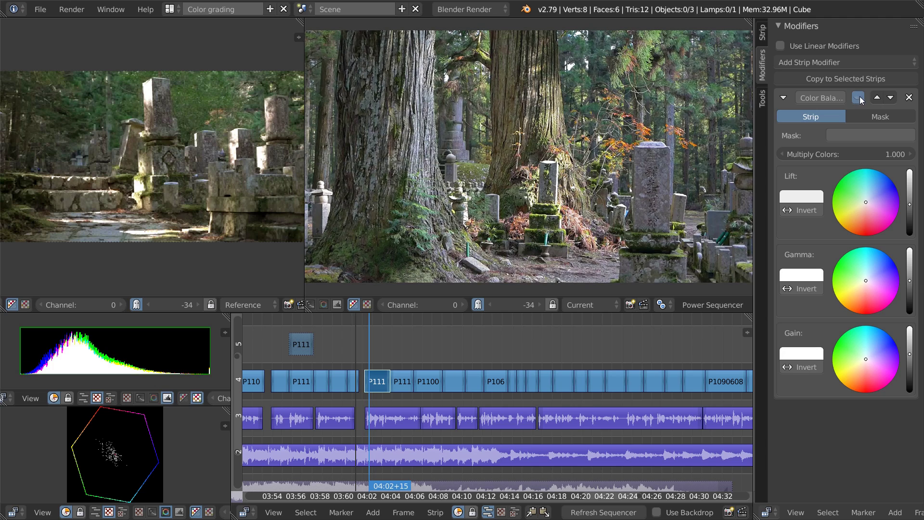
click(859, 97)
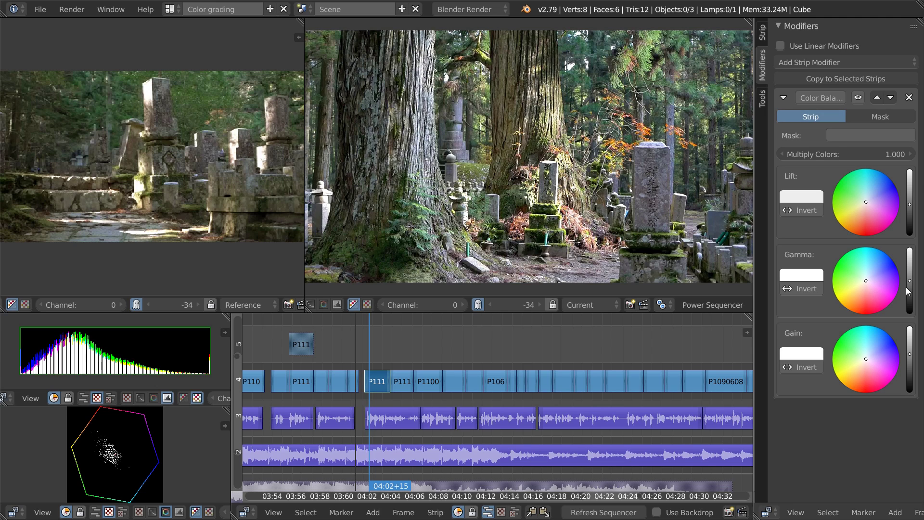
- Tint the Color Balance gamma toward light cyan-blue and the gain toward a warm yellow
mouse_move(864, 279)
mouse_down()
mouse_move(884, 264)
mouse_move(874, 265)
mouse_move(896, 263)
mouse_move(868, 268)
mouse_up()
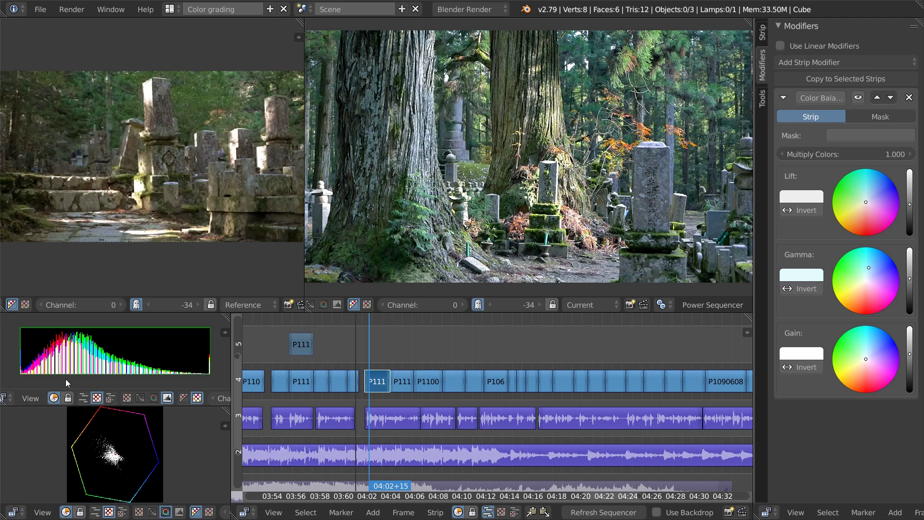
click(869, 356)
drag(878, 347, 852, 370)
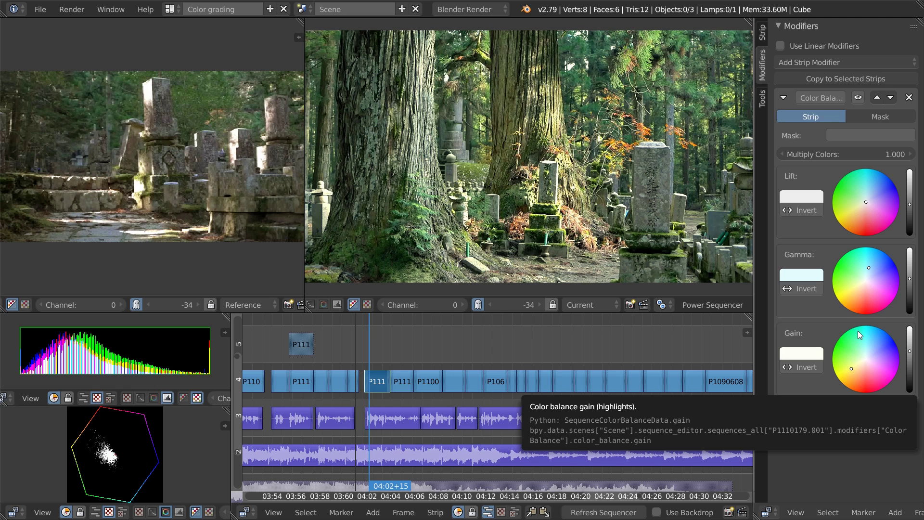
- Try and undo a warm gamma tint, and pull both the gain and gamma colors back close to neutral
drag(866, 269, 862, 284)
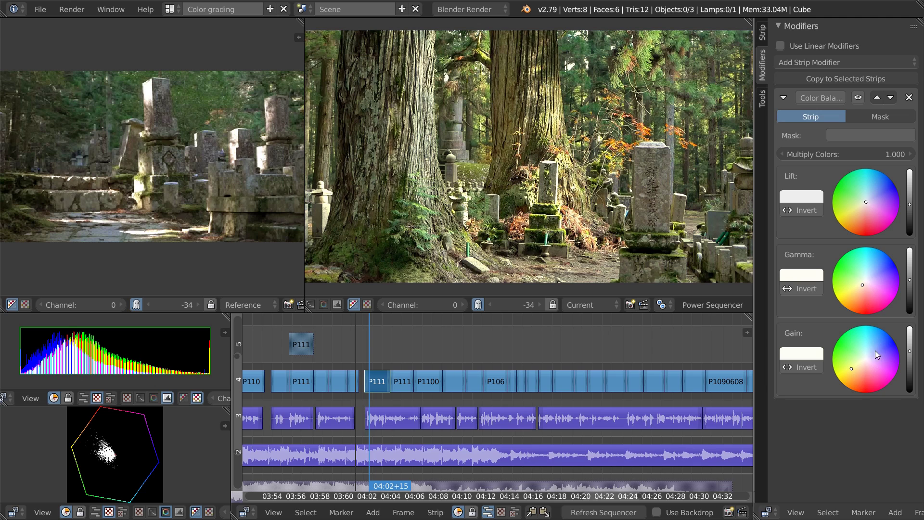
key(ctrl+z)
drag(852, 369, 862, 361)
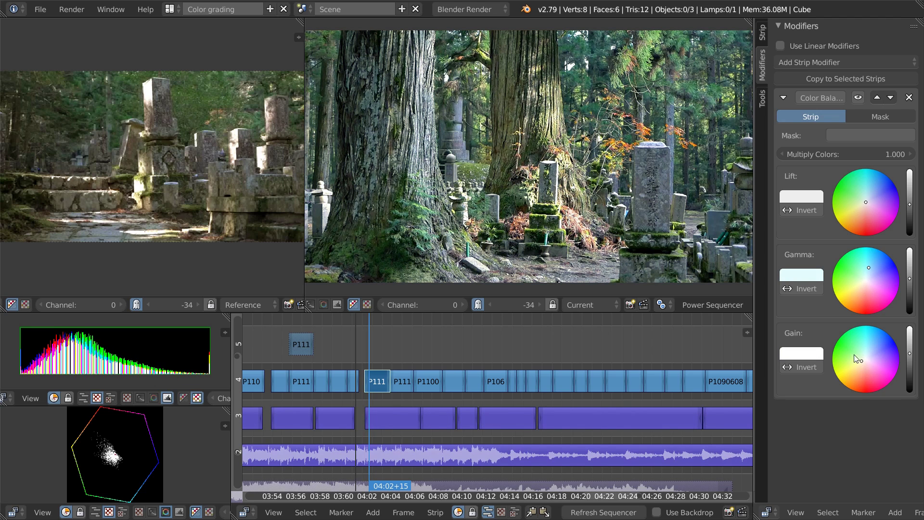
drag(869, 272, 867, 279)
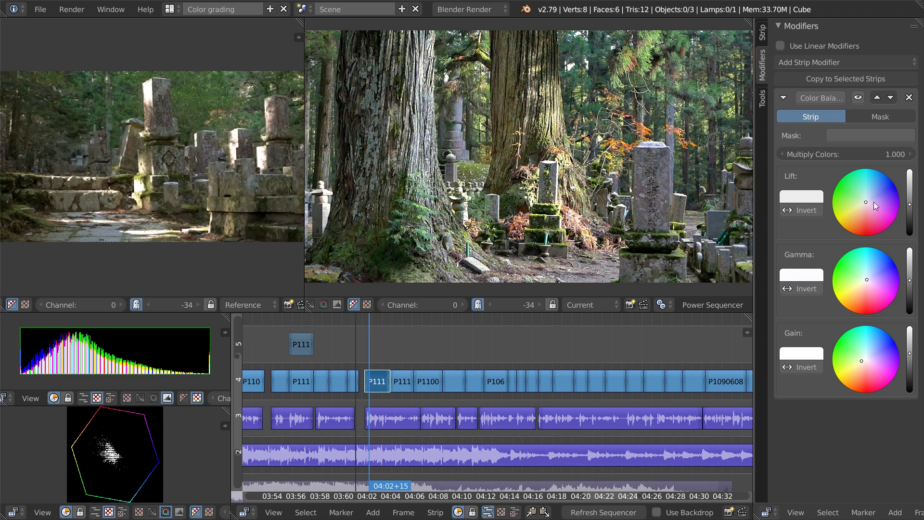
- Try a warm orange tint and a pale magenta tint on the Color Balance lift, resetting the lift color after each
drag(863, 201, 859, 212)
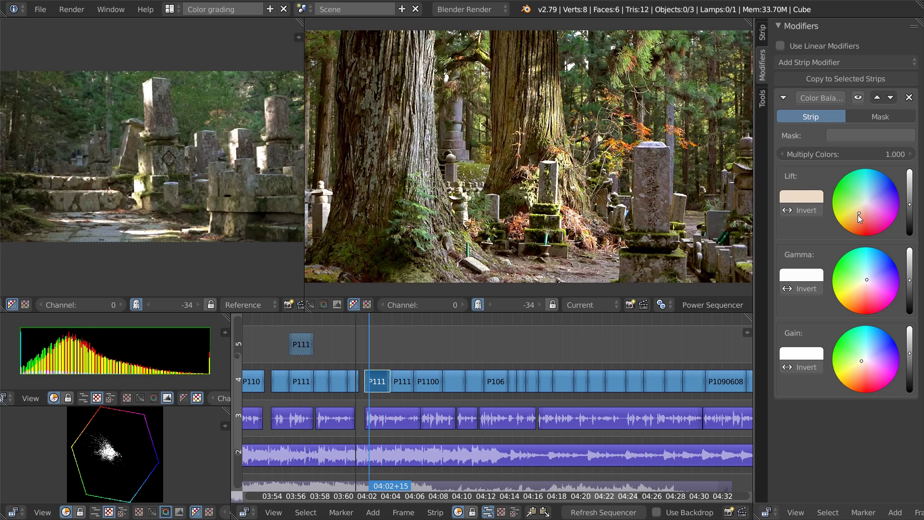
key(BackSpace)
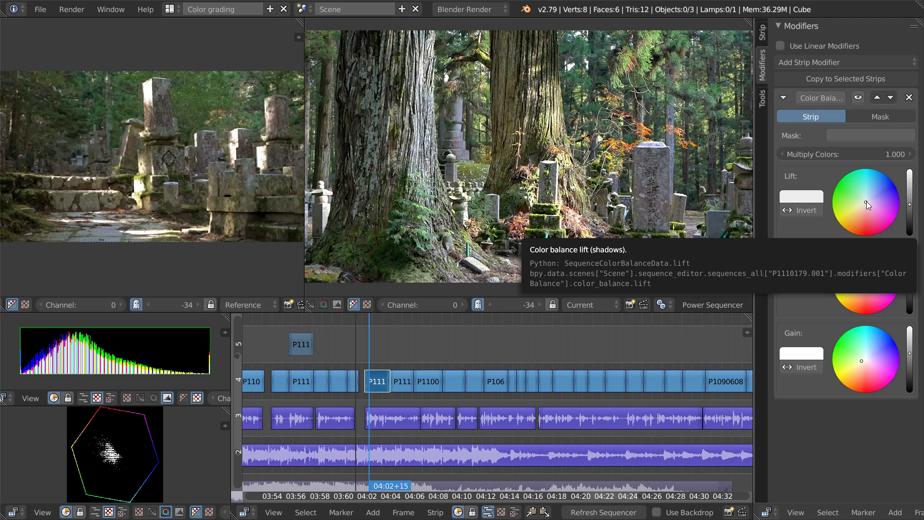
drag(867, 202, 871, 205)
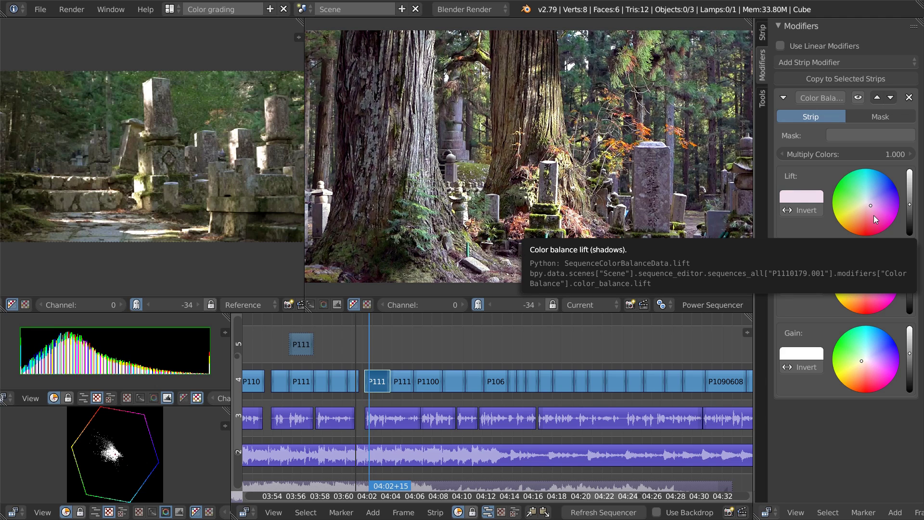
key(BackSpace)
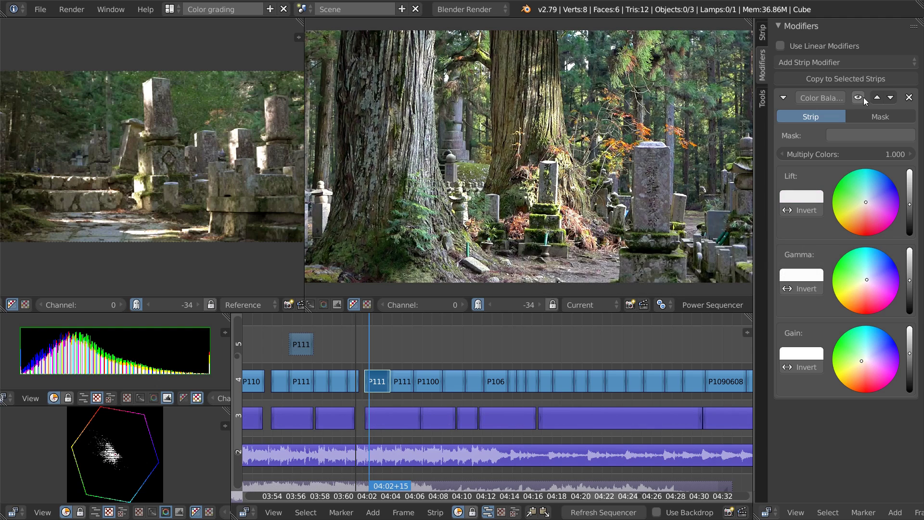
- Switch off the Color Balance modifier and reset the strip's saturation to 1.000 to view the ungraded shot
click(861, 98)
click(764, 30)
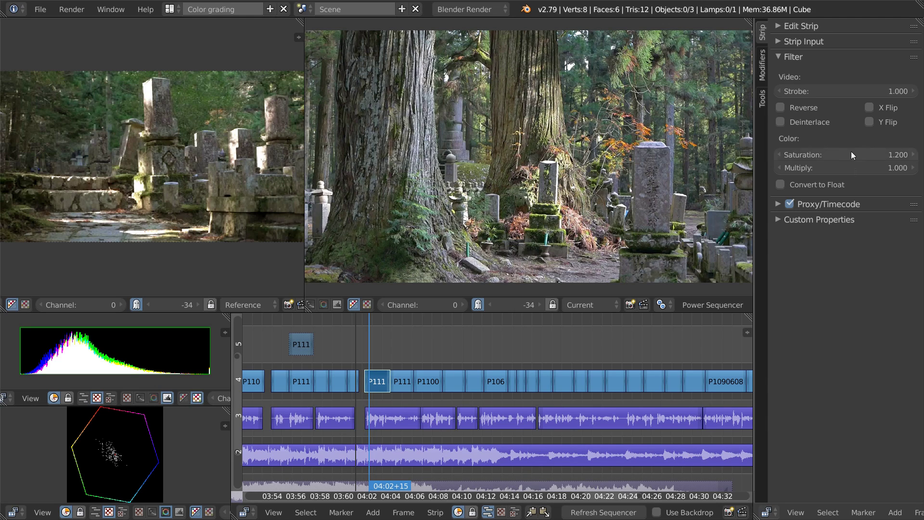
key(BackSpace)
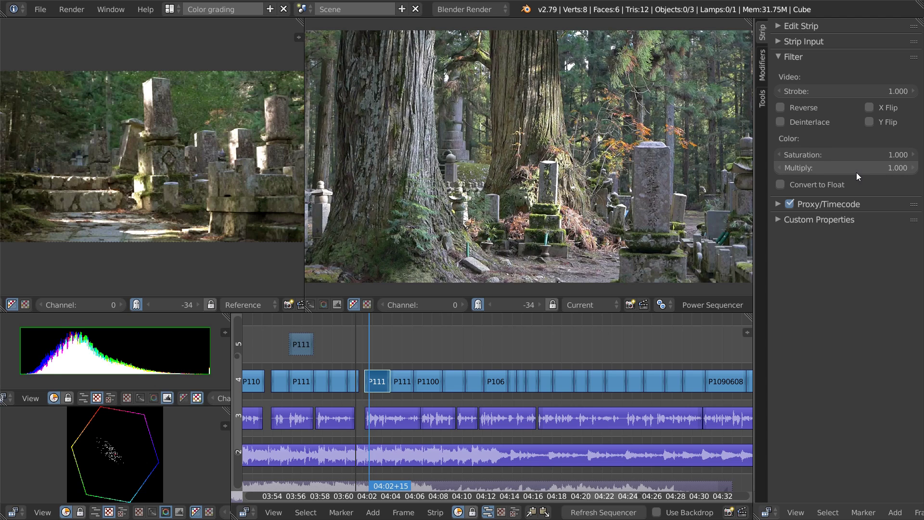
- View the temple gate shot at 03:50+16 and return the playhead to the shot at 04:02+17
middle_drag(313, 344, 494, 366)
click(405, 365)
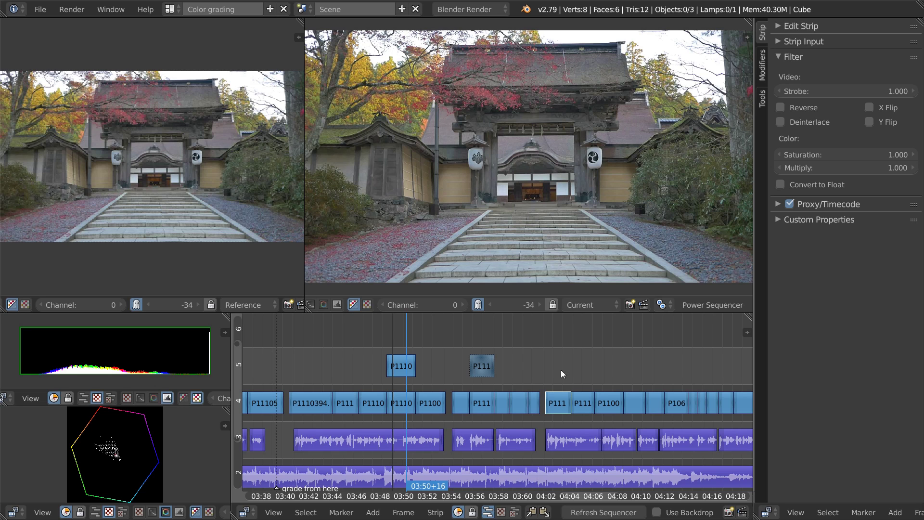
click(551, 406)
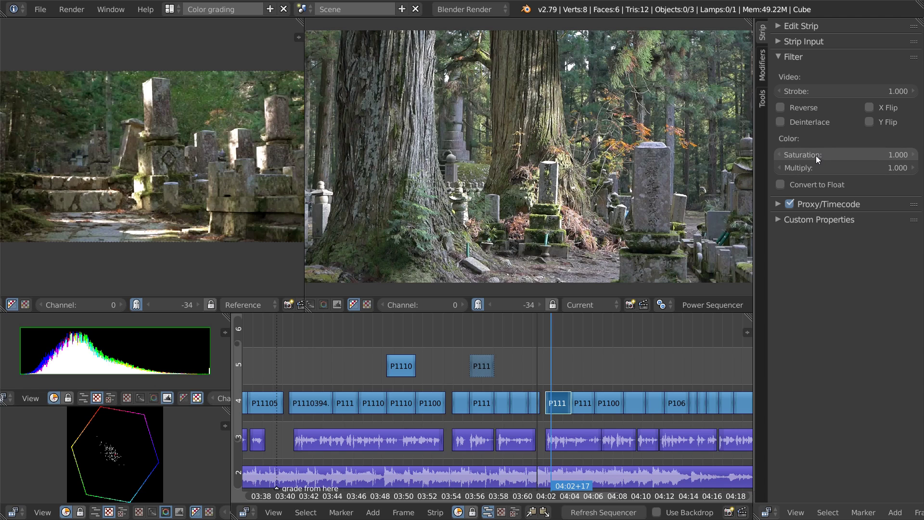
- Raise the strip's saturation to 1.489 and bring back its Color Balance modifier settings
drag(798, 156, 854, 181)
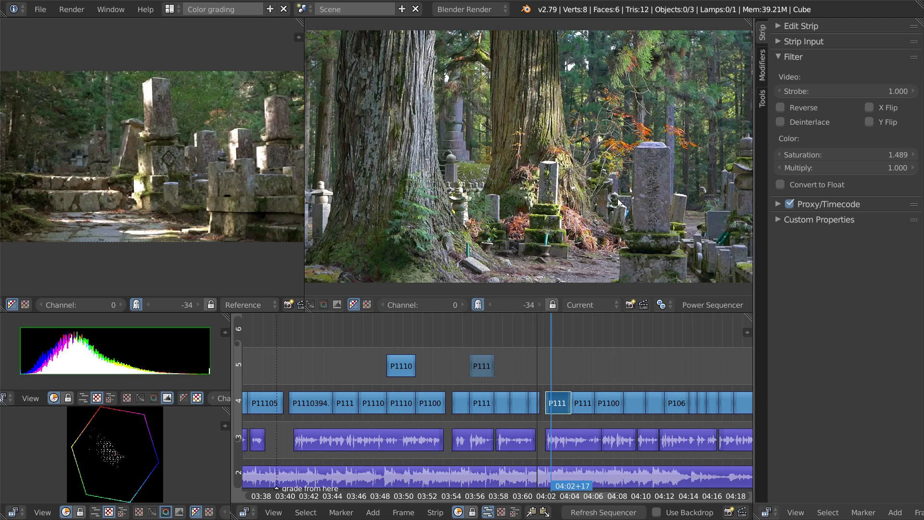
click(762, 65)
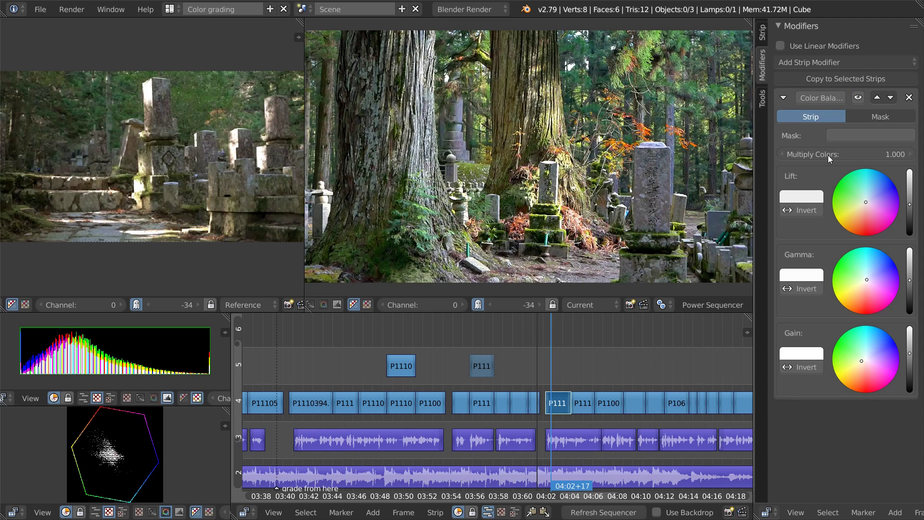
- Duplicate the strip onto channel 5 as an ungraded copy with Color Balance off and saturation 1.000, and mute it
drag(558, 406, 562, 360)
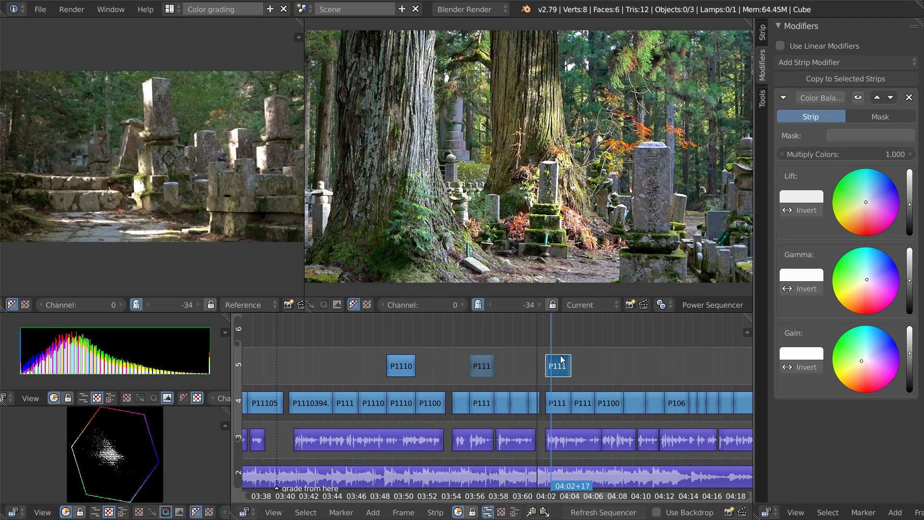
click(861, 97)
click(761, 34)
click(870, 155)
text(1)
key(Return)
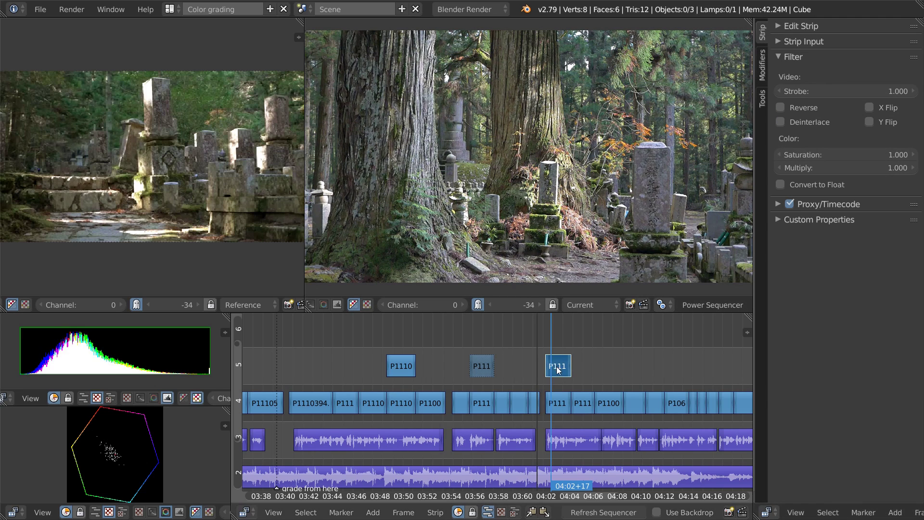
key(h)
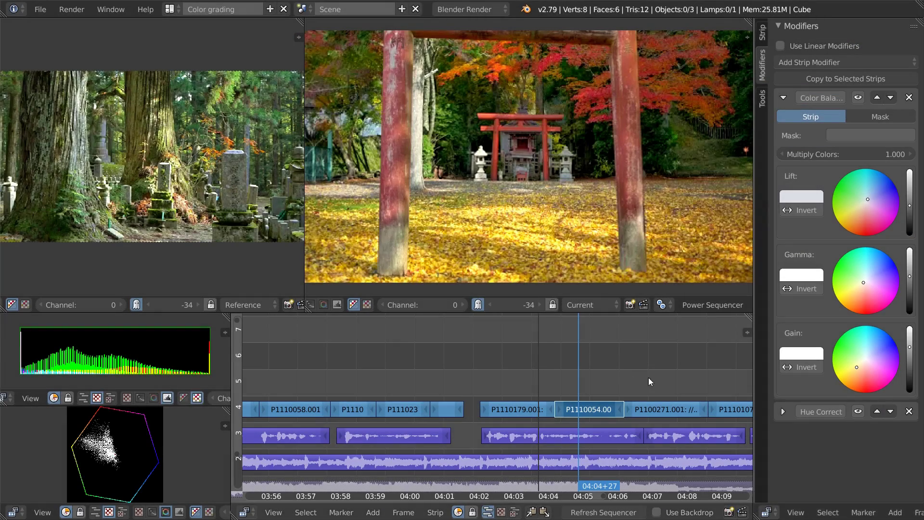
- Move the playhead to the coastal shot at 04:07+04, select strip P1100271.001 and raise its saturation
click(523, 378)
click(591, 389)
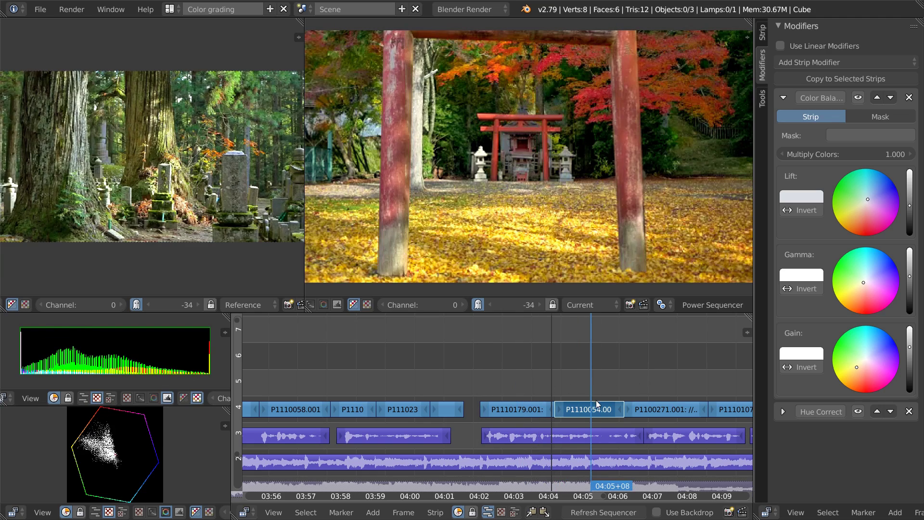
click(656, 391)
right_click(662, 410)
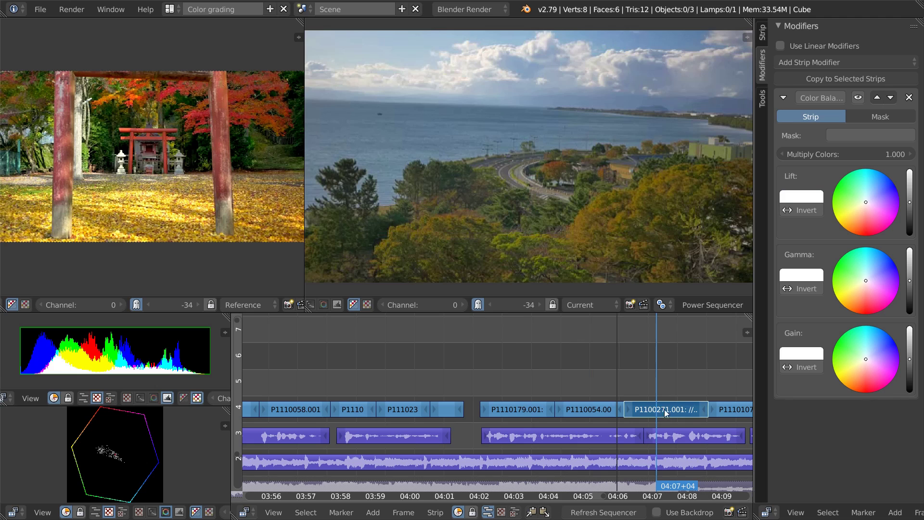
click(763, 34)
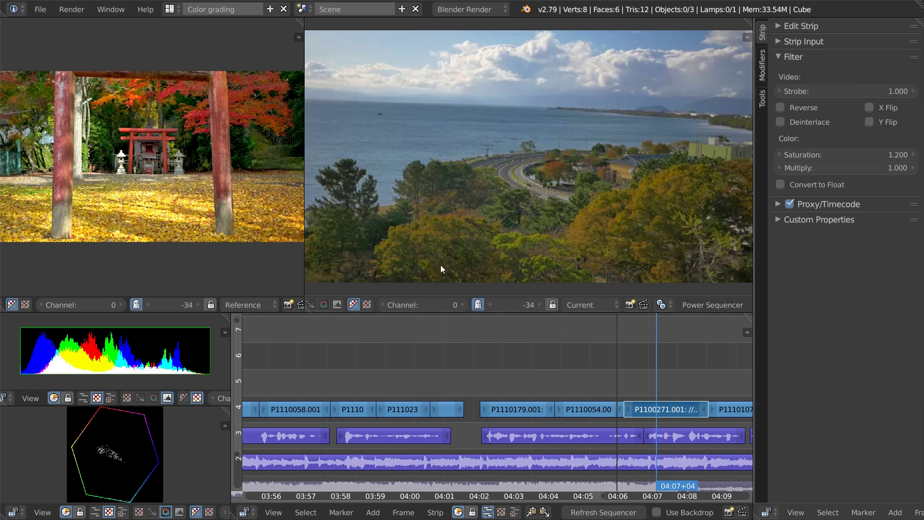
drag(833, 154, 894, 164)
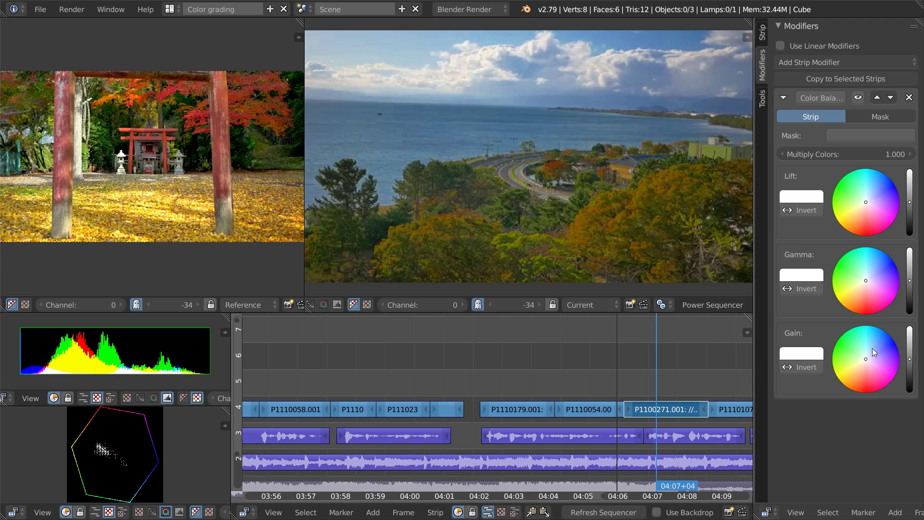
- Raise the coastal strip's Color Balance gain brightness slightly and lower its lift brightness slightly
shift+drag(908, 359, 893, 275)
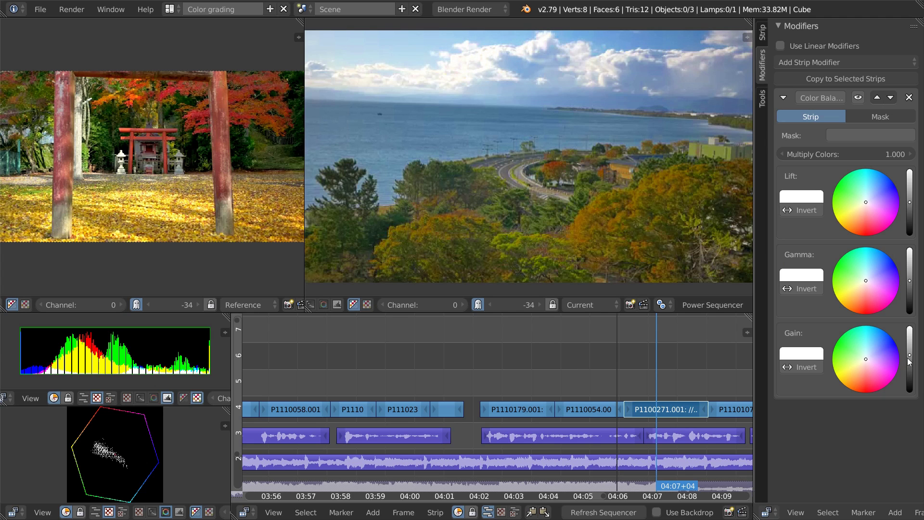
drag(910, 202, 910, 205)
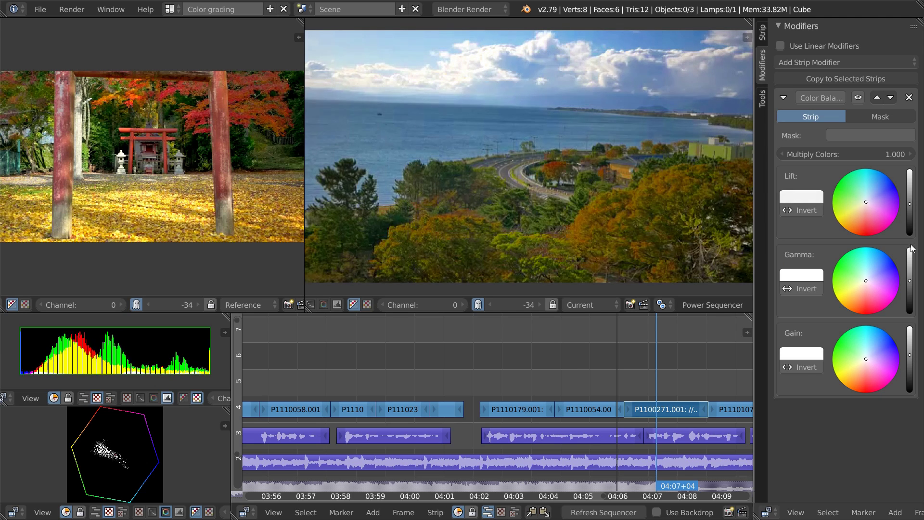
mouse_move(913, 249)
shift+mouse_down()
mouse_move(910, 228)
mouse_move(909, 258)
mouse_move(907, 249)
shift+mouse_up()
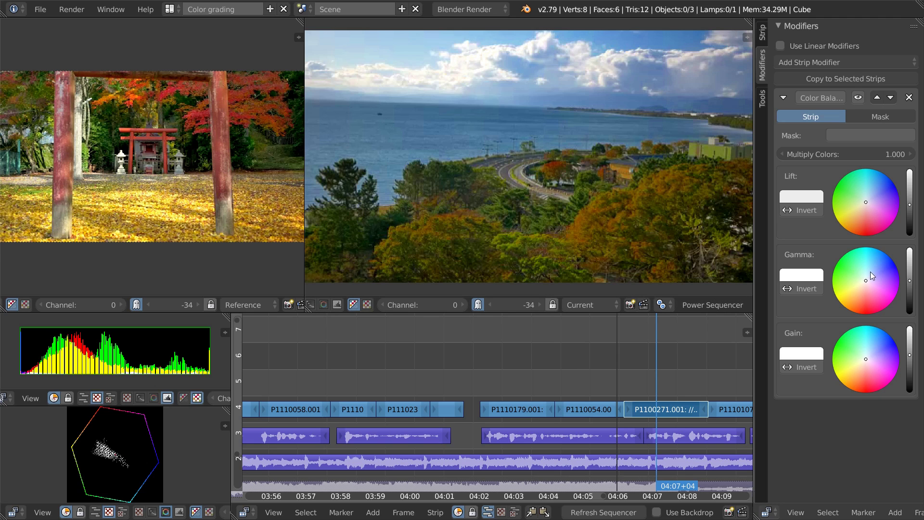
- Brighten the Color Balance gamma in small increments and darken the lift a little further to keep the contrast
drag(909, 280, 910, 275)
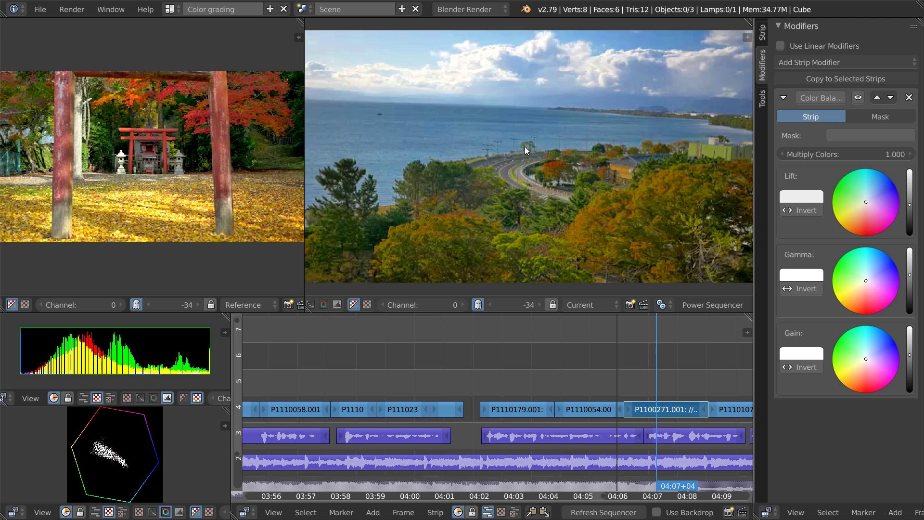
drag(909, 276, 910, 275)
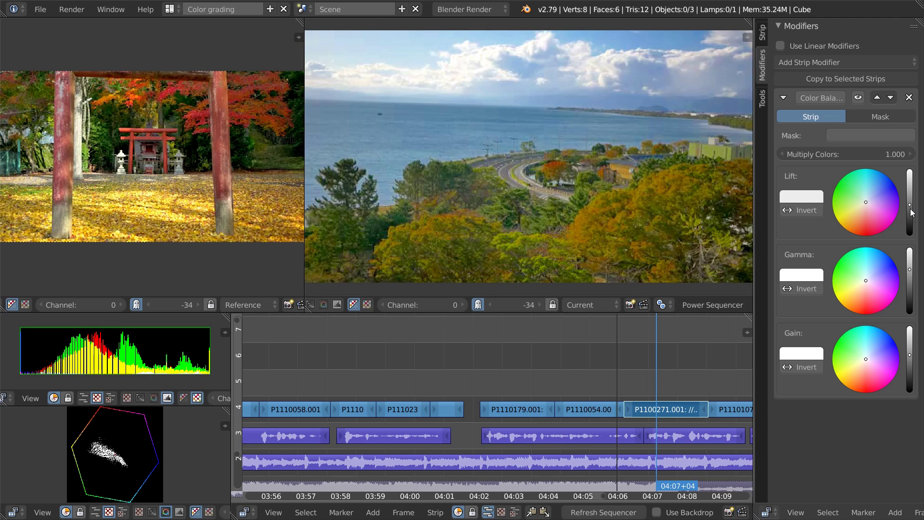
drag(910, 204, 909, 206)
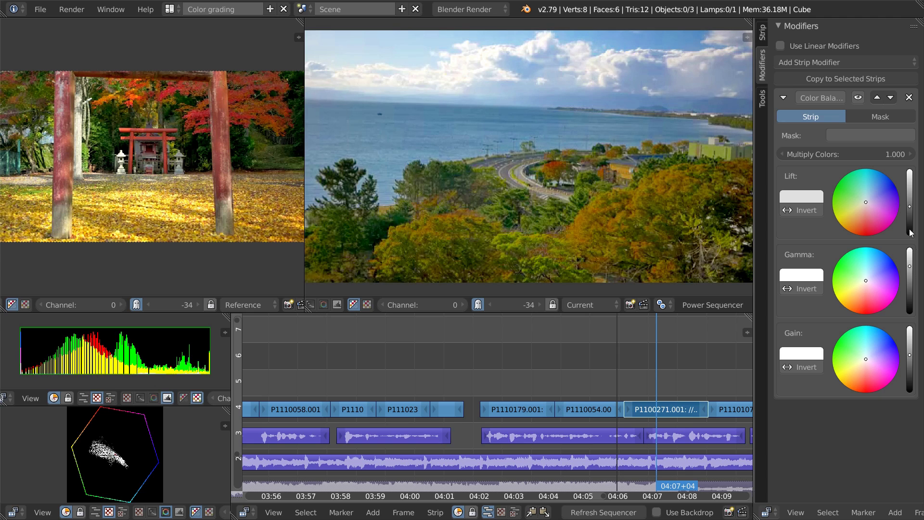
drag(910, 207, 909, 206)
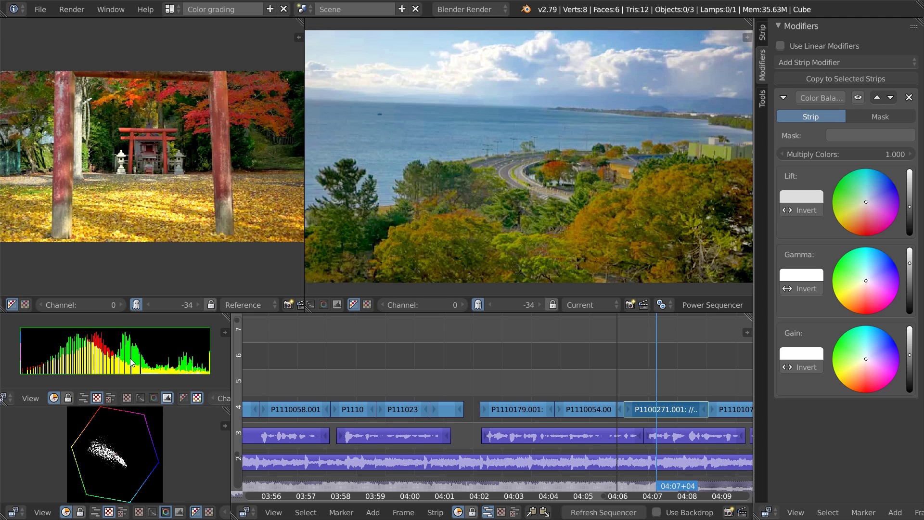
- Render the current frame, examine the trees up close, and switch to another render slot before closing the result
key(F12)
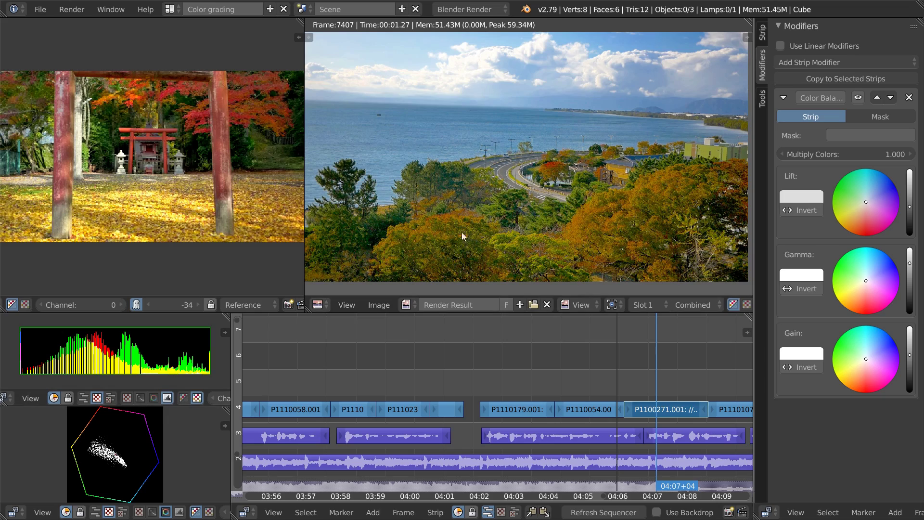
middle_drag(489, 185, 500, 161)
scroll(490, 179, up, 2)
scroll(457, 236, up, 2)
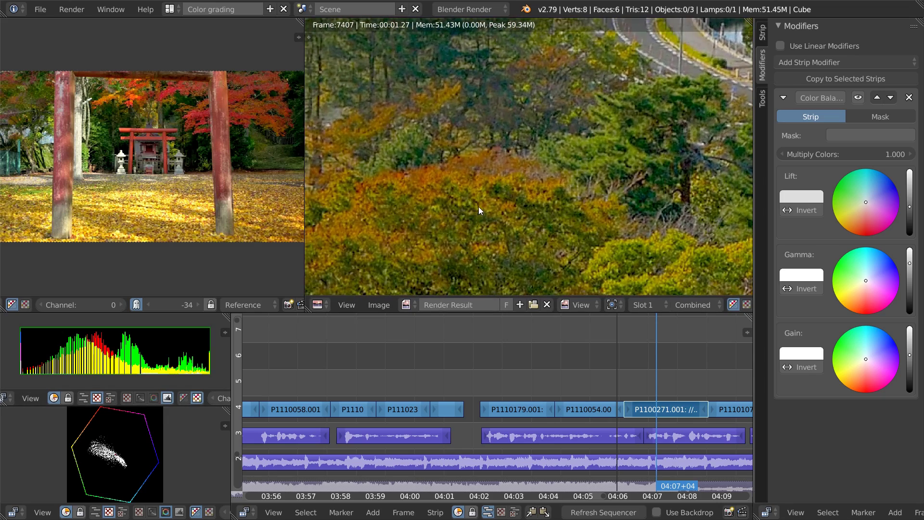
key(j)
key(Escape)
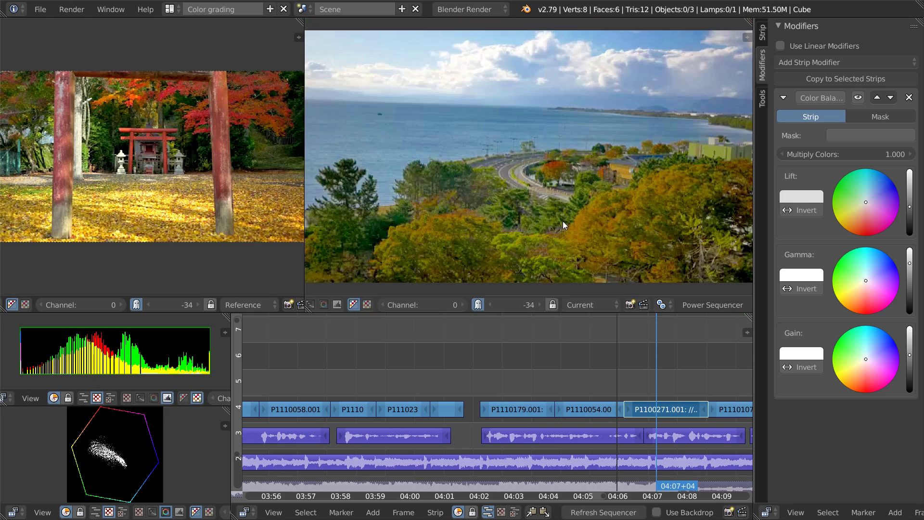
- Render the frame again into slot 2, examine the trees and coastal road, and return to the sequencer preview
key(F12)
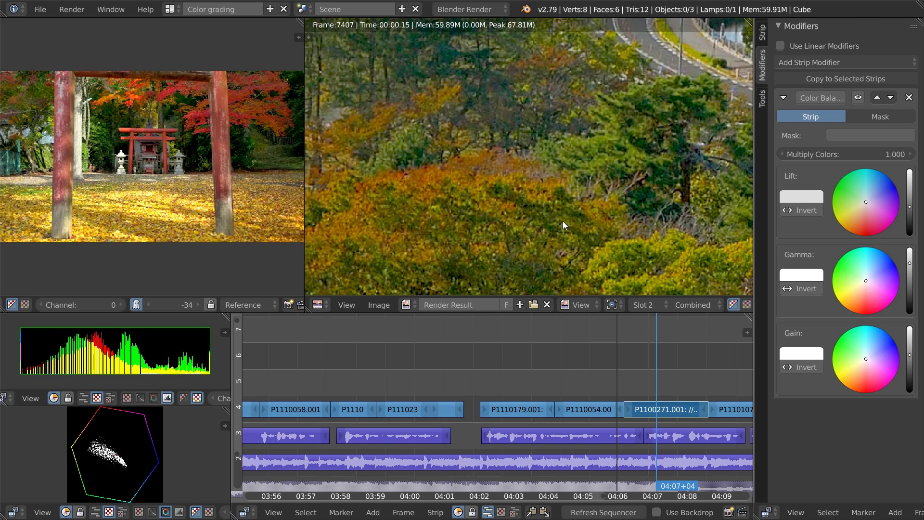
middle_drag(562, 221, 627, 167)
scroll(626, 167, down, 4)
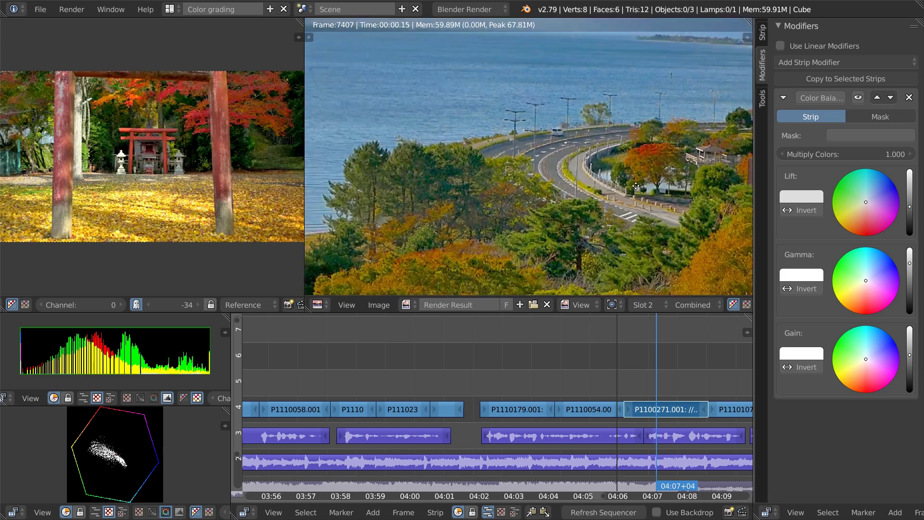
scroll(596, 204, up, 2)
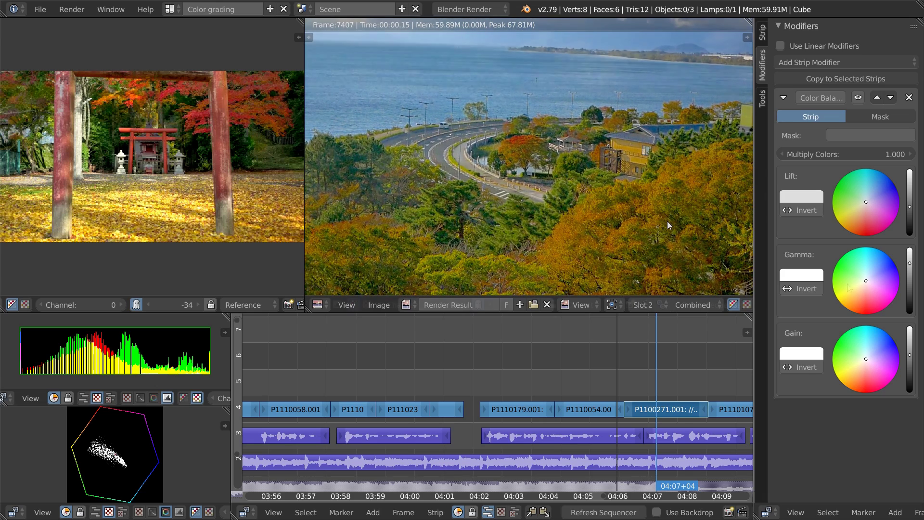
key(Escape)
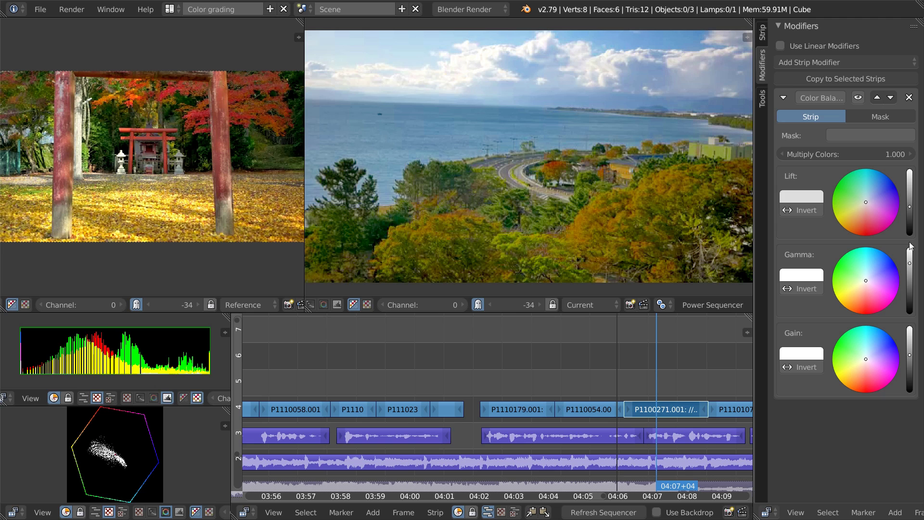
- Lower the Color Balance lift and gain brightness slightly on the coastal strip
drag(909, 206, 908, 208)
drag(910, 356, 910, 357)
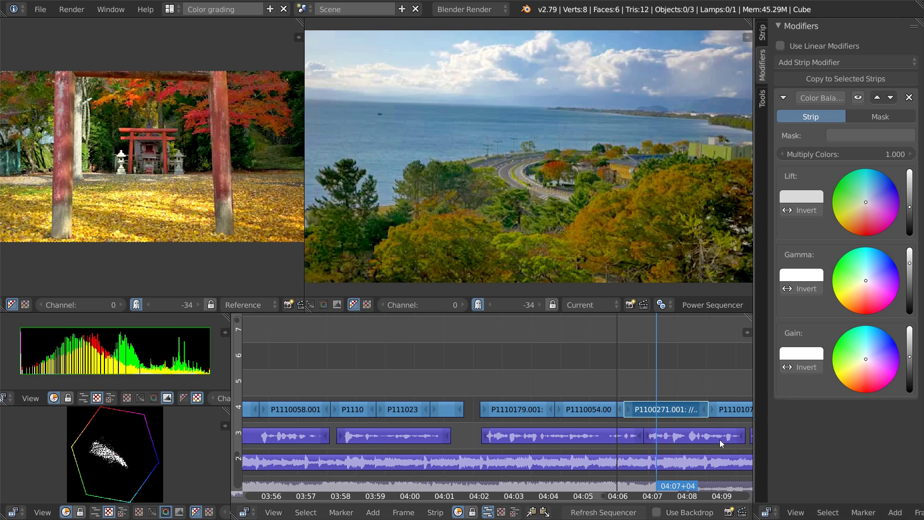
- Shift the coastal strip's Color Balance gamma toward orange and compare the shot with the preceding torii gate shot
drag(862, 283, 851, 291)
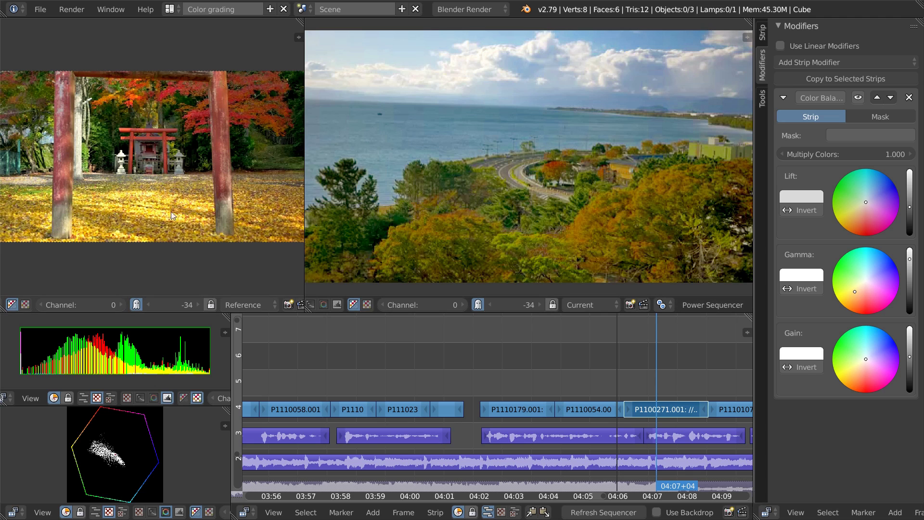
click(574, 378)
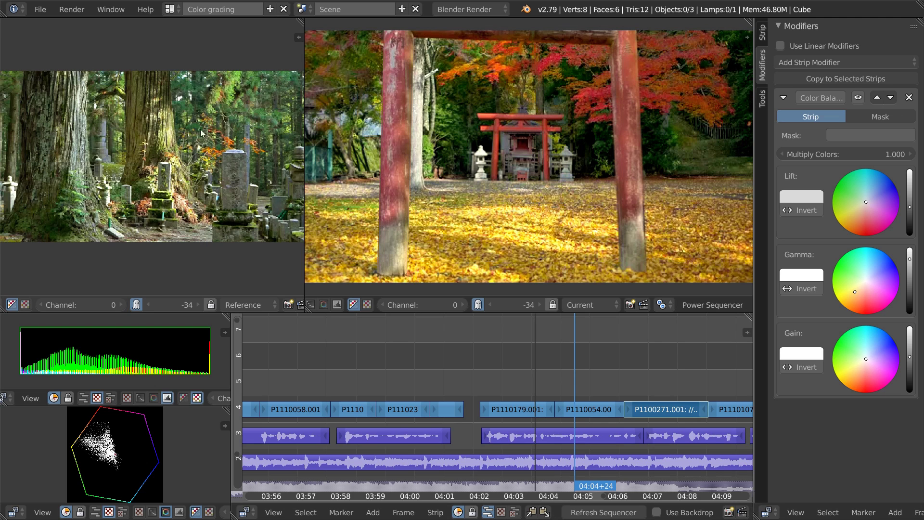
click(659, 389)
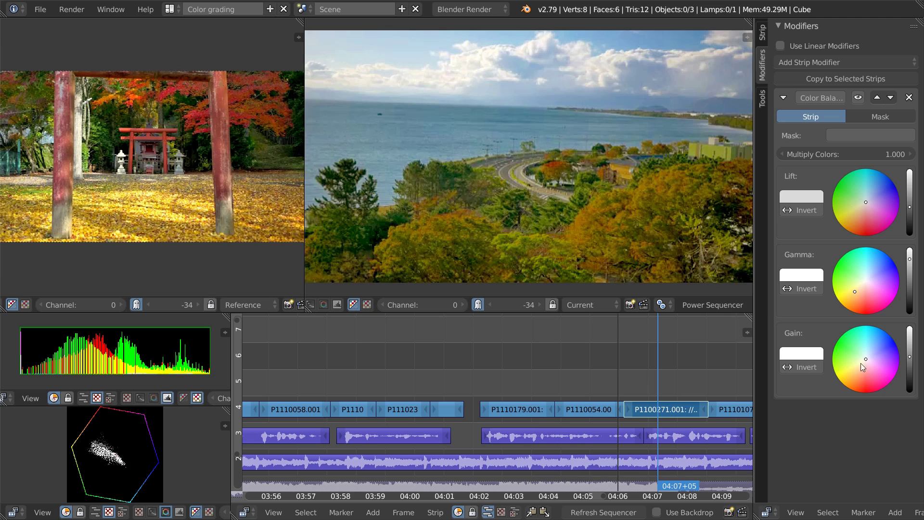
- Try a warm yellow tint on the coastal strip's gain, compare it with the untinted look, and return the gain to neutral
drag(865, 359, 848, 372)
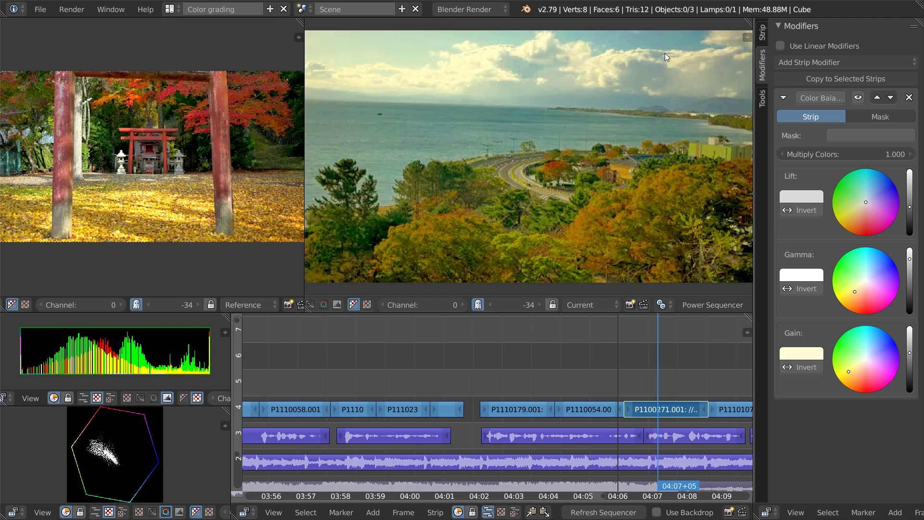
key(ctrl+z)
key(ctrl+shift+z)
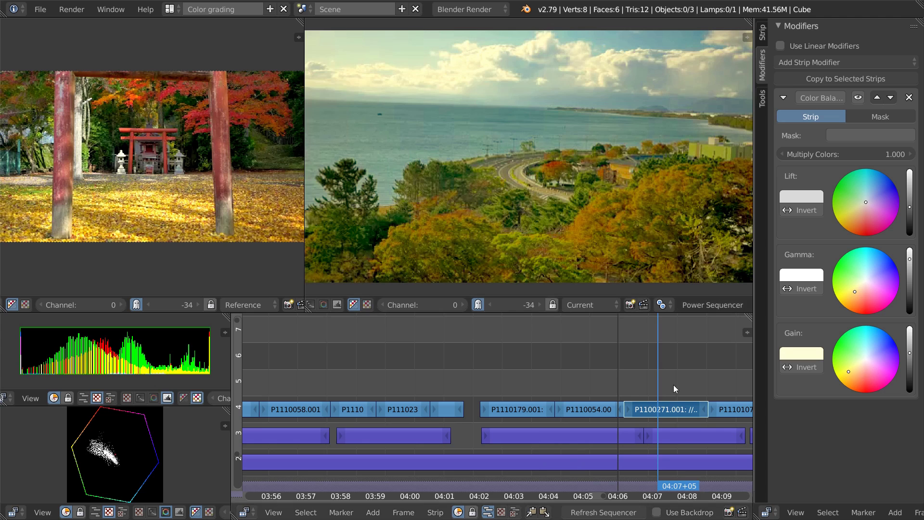
click(866, 359)
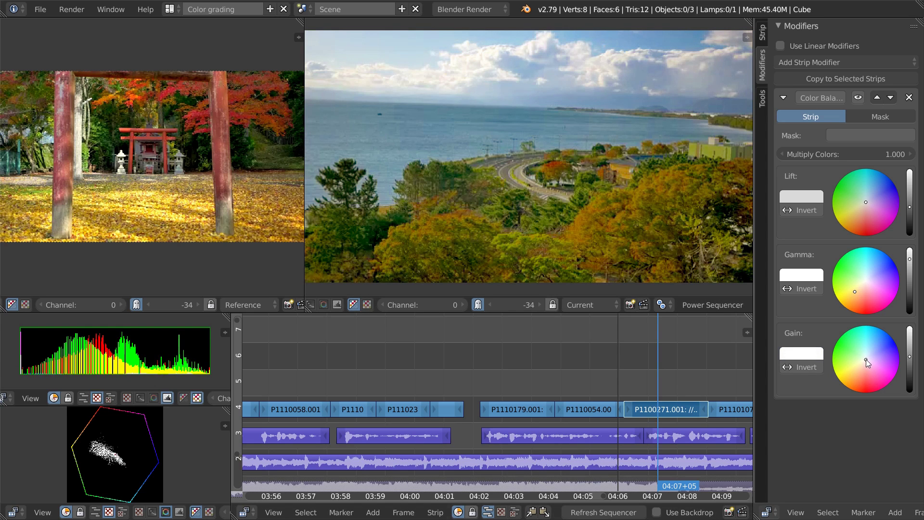
- Try a blue tint on the gamma of the coastal strip, then bring it back to a milder orange tint
mouse_move(850, 295)
mouse_down()
mouse_move(859, 288)
mouse_move(848, 287)
mouse_move(879, 282)
mouse_up()
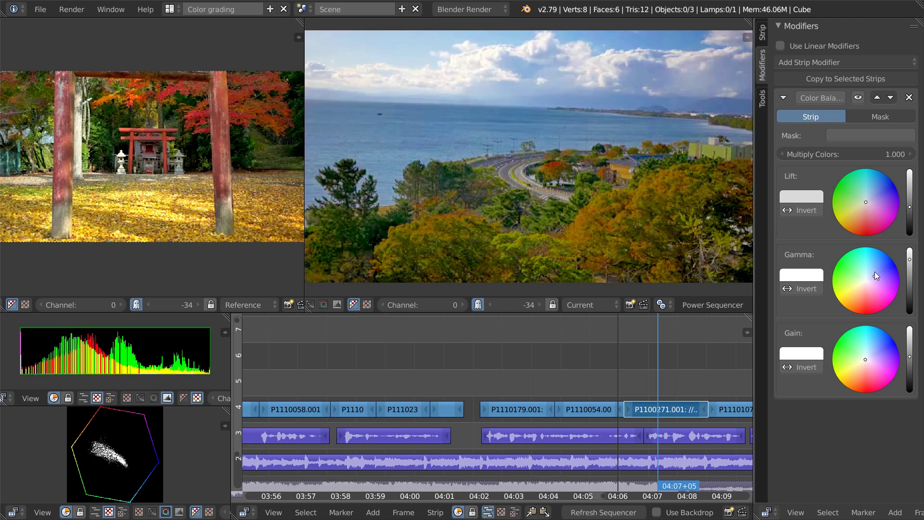
mouse_move(876, 278)
mouse_down()
mouse_move(858, 309)
mouse_move(852, 292)
mouse_up()
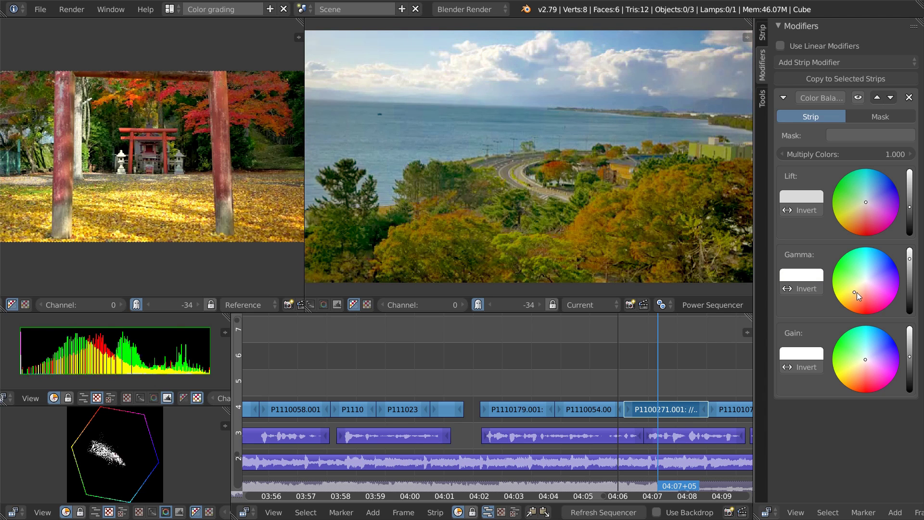
drag(856, 291, 865, 278)
drag(865, 278, 856, 287)
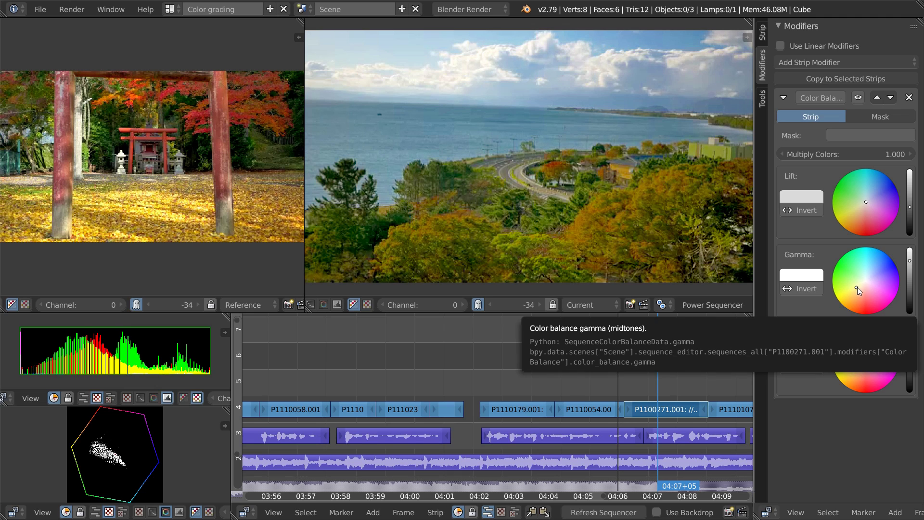
drag(857, 286, 858, 286)
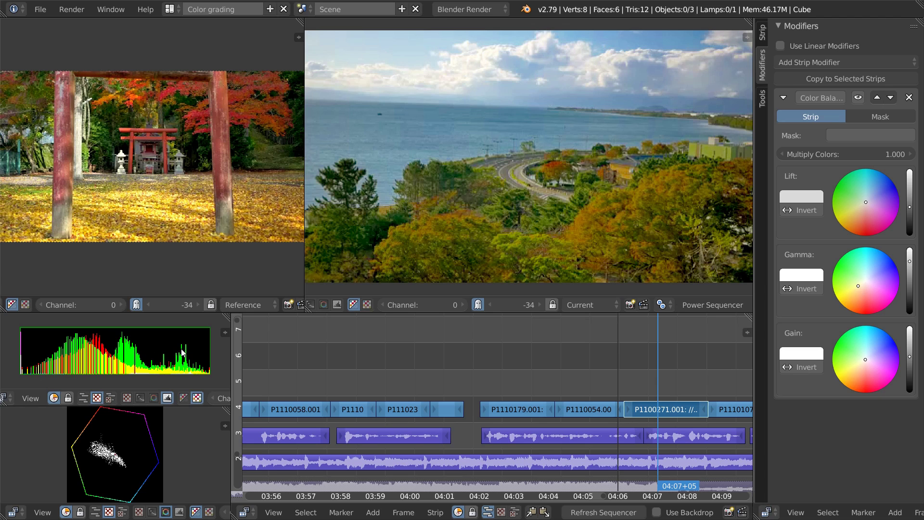
- Try cool blue and purple gamma tints on the coastal strip and bring the gamma back close to neutral
click(862, 285)
drag(866, 283, 870, 280)
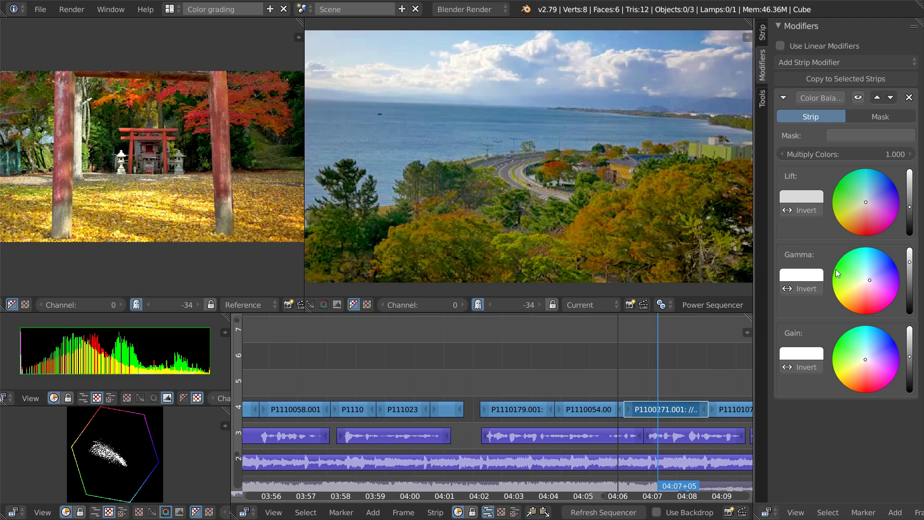
drag(869, 281, 885, 288)
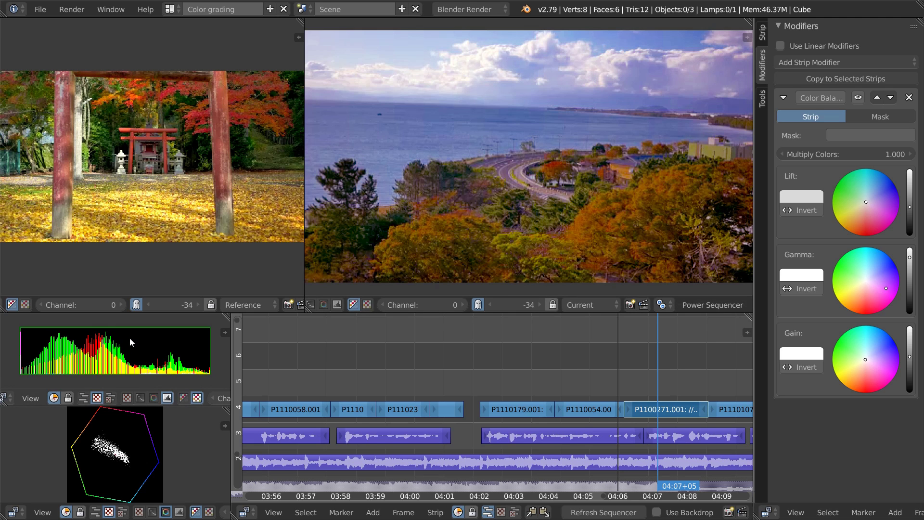
drag(874, 282, 865, 277)
- Give the coastal strip's lift a subtle orange tint in small adjustments and raise the gamma brightness slightly
drag(863, 201, 856, 209)
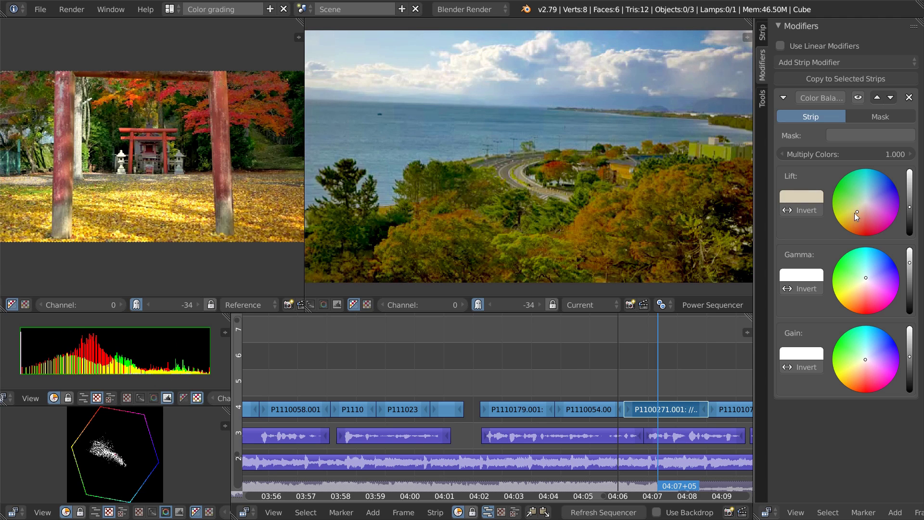
drag(855, 210, 857, 210)
drag(910, 262, 909, 261)
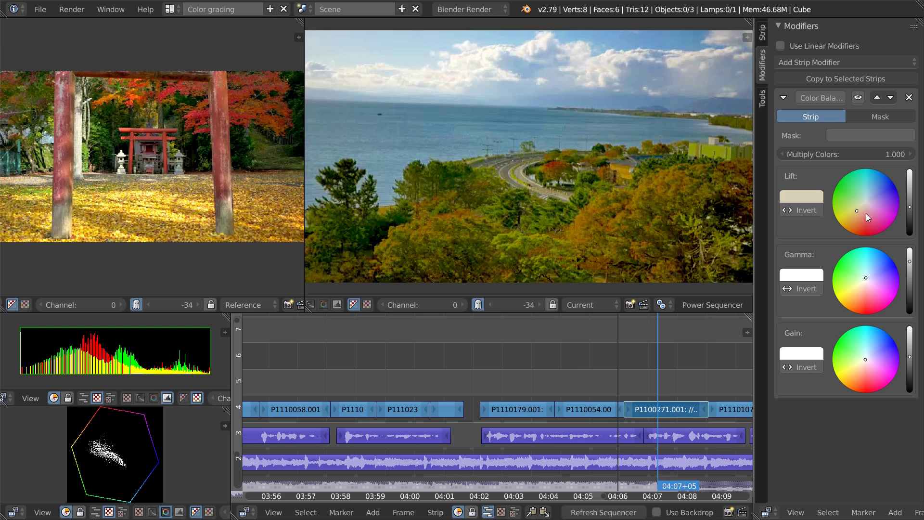
mouse_move(857, 210)
mouse_down()
mouse_move(865, 201)
mouse_move(860, 207)
mouse_up()
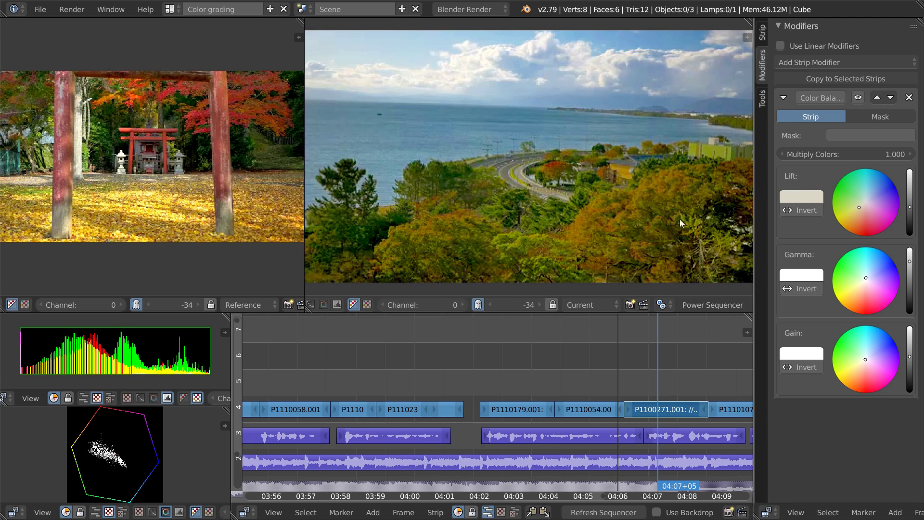
drag(856, 202, 860, 210)
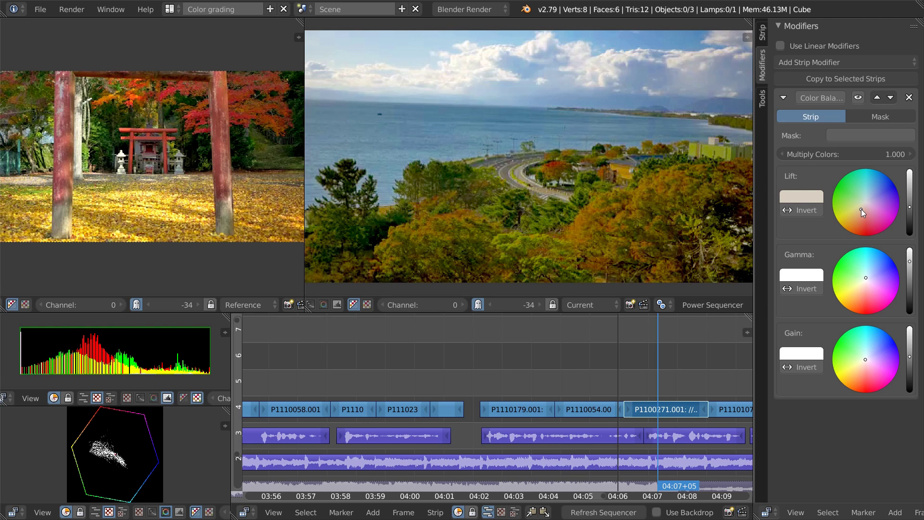
drag(863, 211, 861, 208)
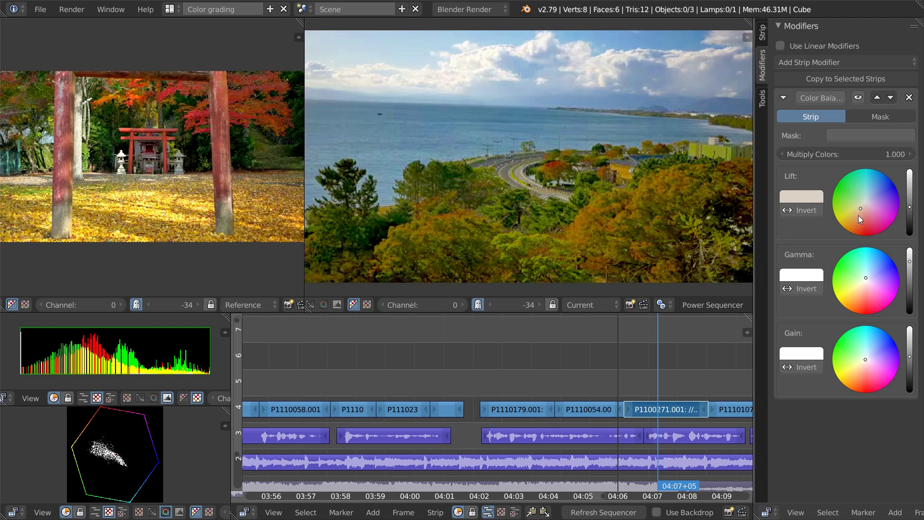
- Compare the coastal shot with Color Balance off and on, then warm the gamma slightly and raise the gain brightness
click(858, 98)
click(858, 97)
mouse_move(871, 276)
mouse_down()
mouse_move(855, 296)
mouse_move(871, 288)
mouse_move(860, 291)
mouse_move(859, 282)
mouse_up()
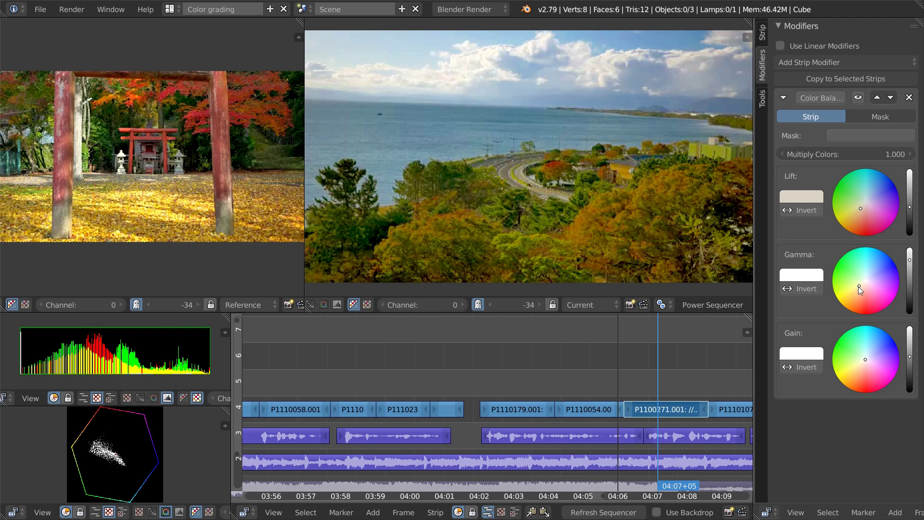
drag(909, 356, 913, 352)
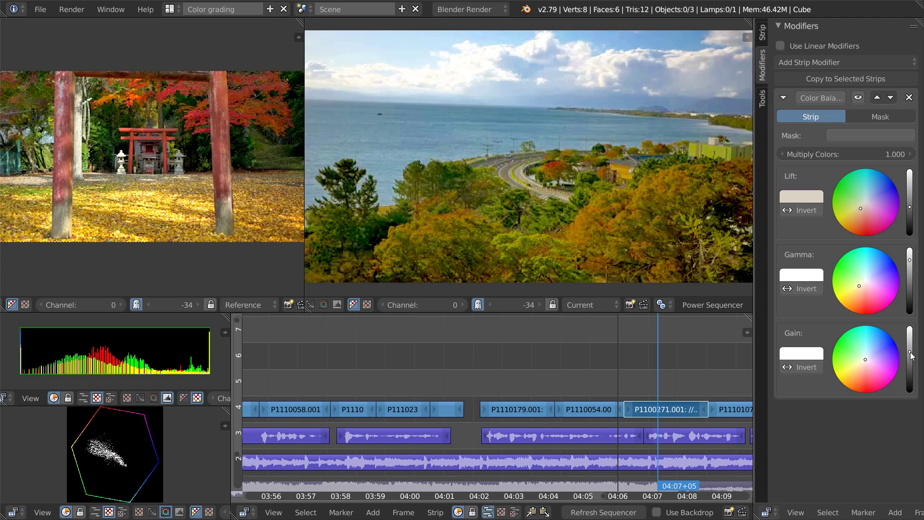
- Duplicate the graded coastal strip onto channel 5 and turn off the copy's Color Balance modifier
key(shift+d)
click(674, 376)
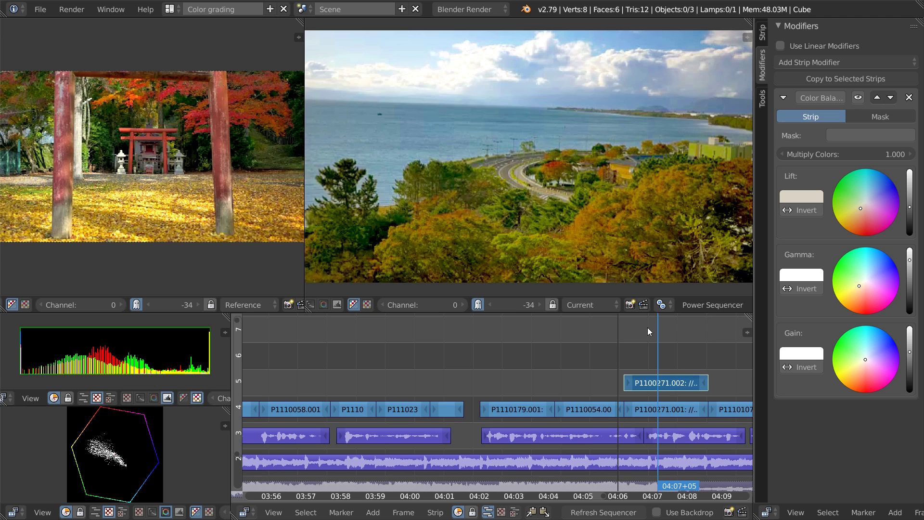
click(858, 97)
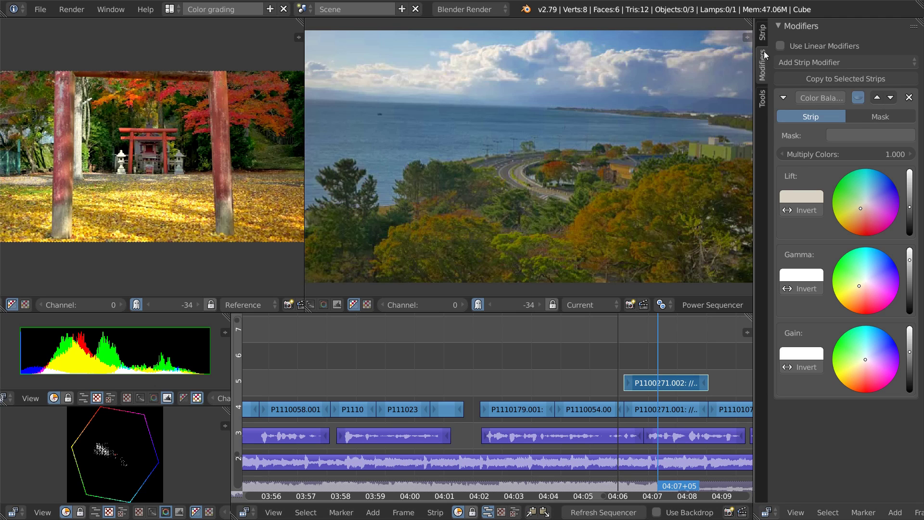
- Set the duplicated coastal strip's saturation to 1 and mute the copy to compare the ungraded and graded versions
click(762, 34)
click(896, 152)
text(1)
key(Return)
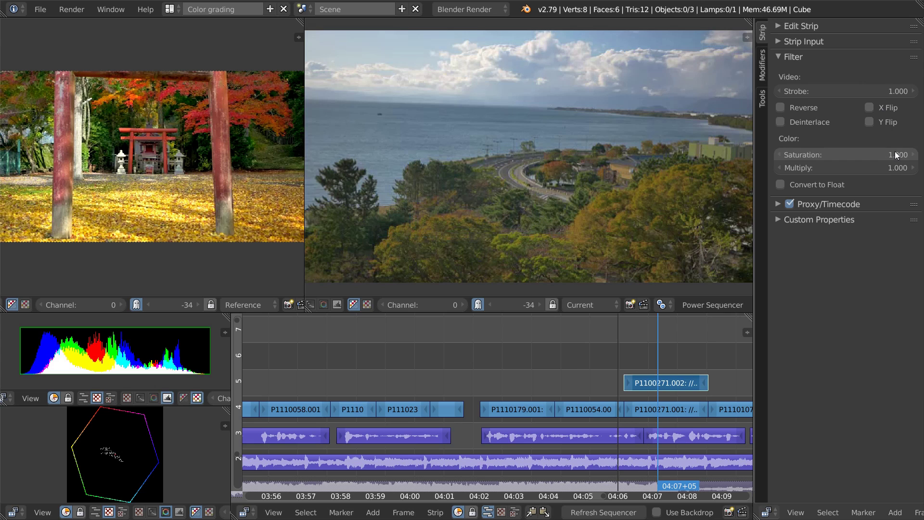
ctrl+scroll(652, 350, right, 3)
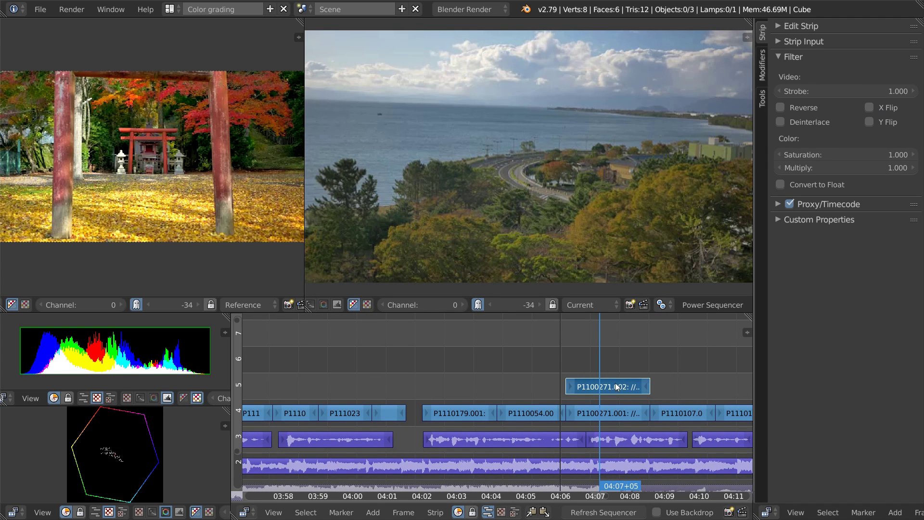
key(h)
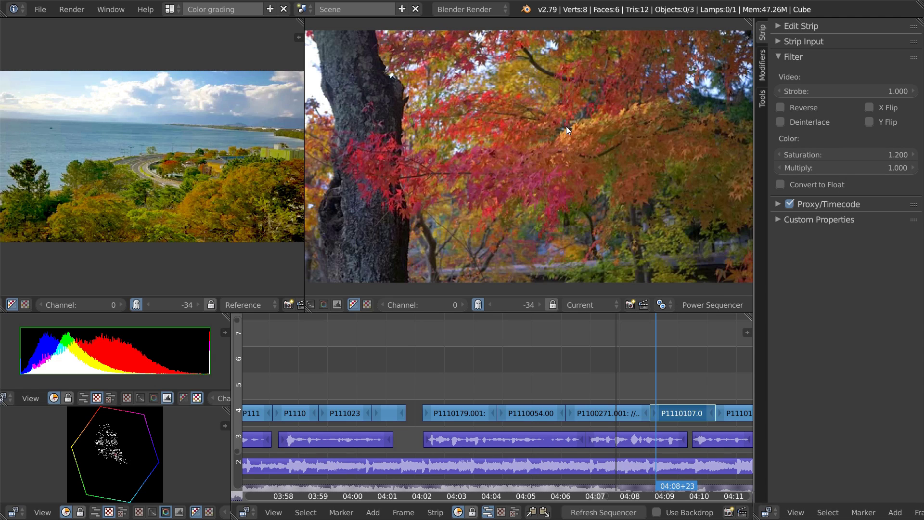
- Test lower and higher saturation values on the red maple strip and set its saturation to 1.398
drag(810, 155, 838, 167)
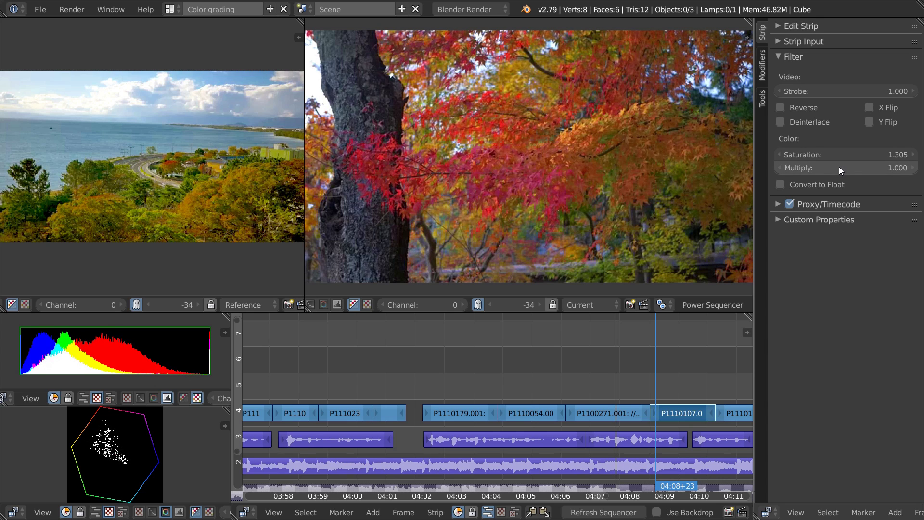
key(ctrl+z)
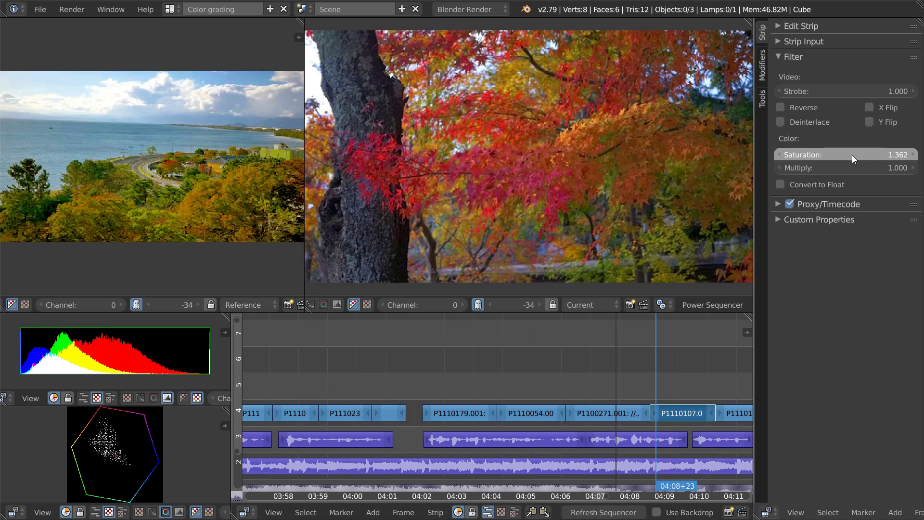
drag(868, 155, 850, 158)
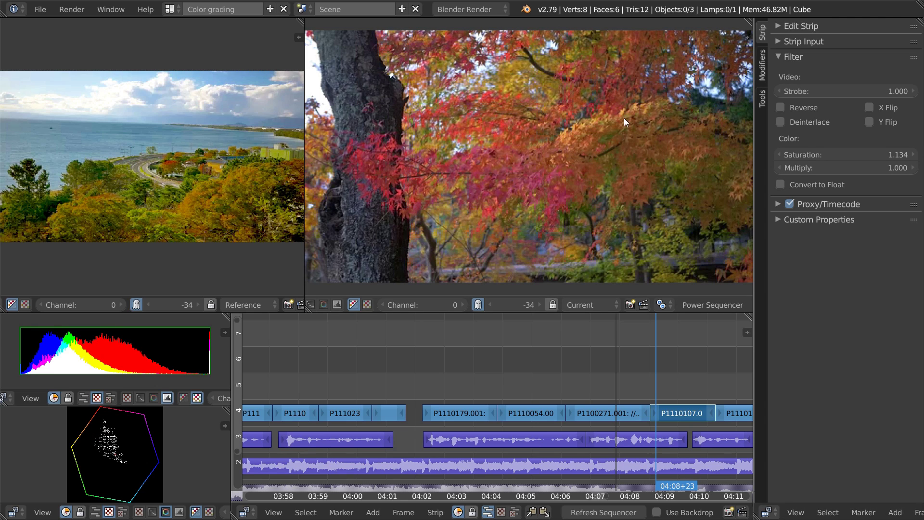
drag(818, 154, 867, 171)
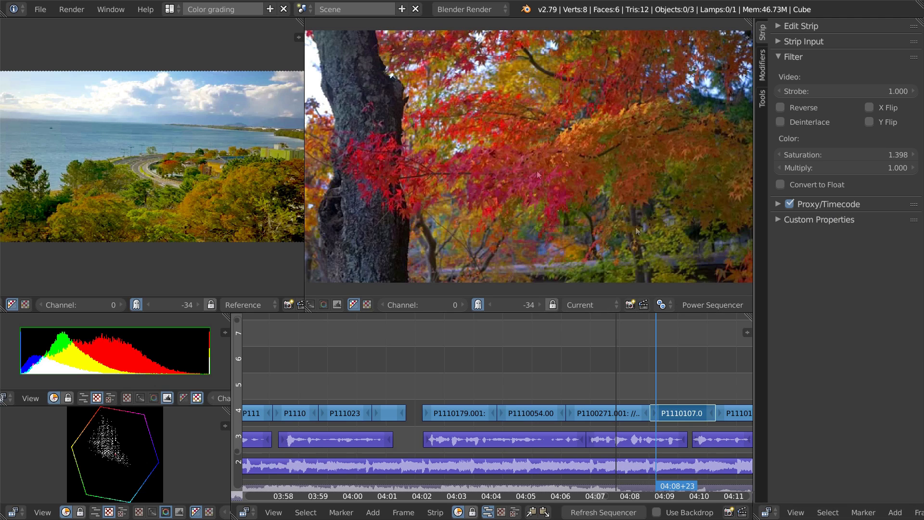
- Add a Hue Correct modifier to the maple strip, try boosting saturation in the green and orange hues, and undo the curve changes
click(763, 65)
click(836, 62)
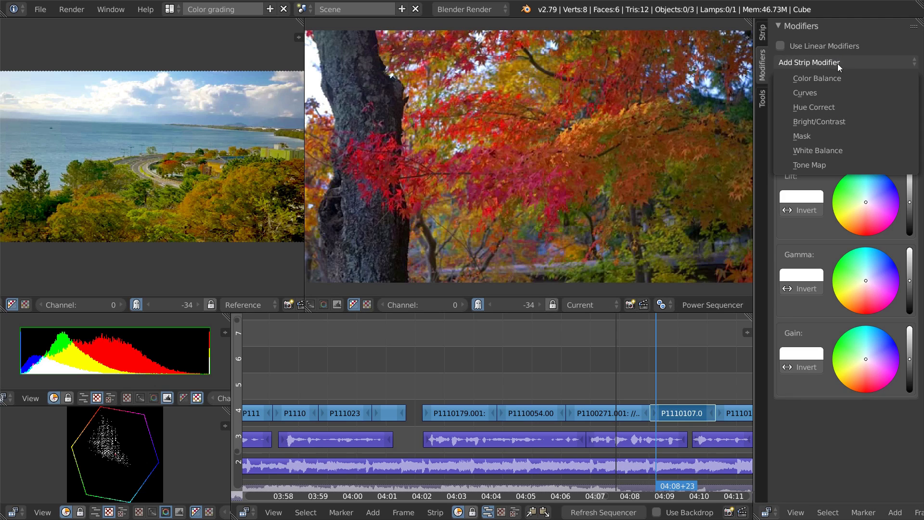
click(834, 107)
scroll(841, 192, down, 5)
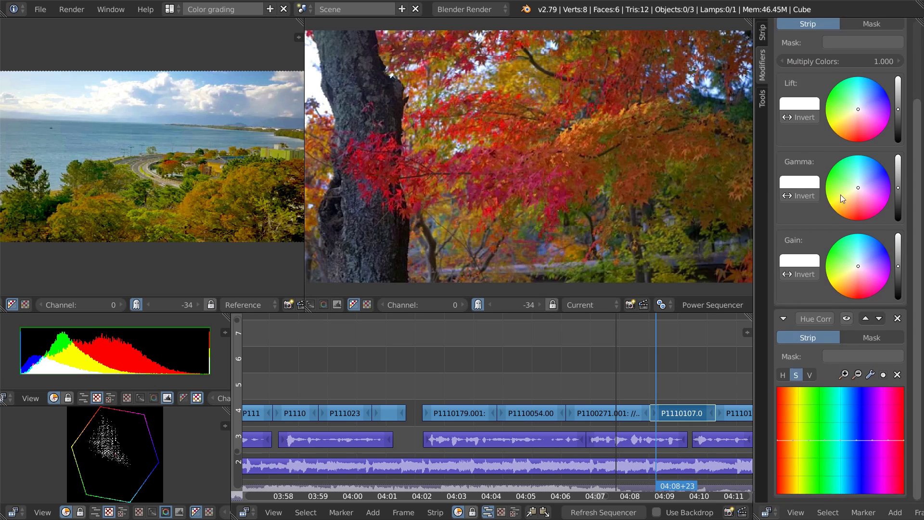
drag(810, 441, 808, 413)
key(ctrl+z)
drag(793, 441, 794, 408)
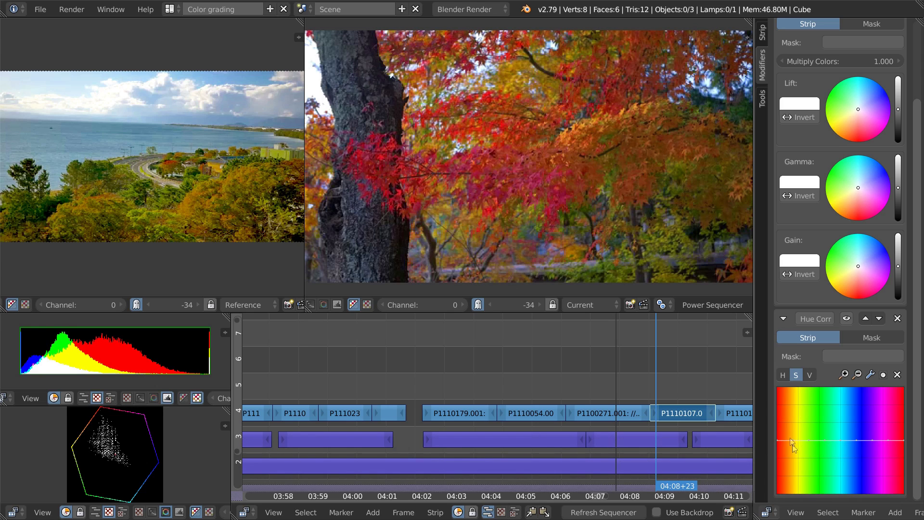
drag(792, 437, 792, 431)
key(ctrl+z)
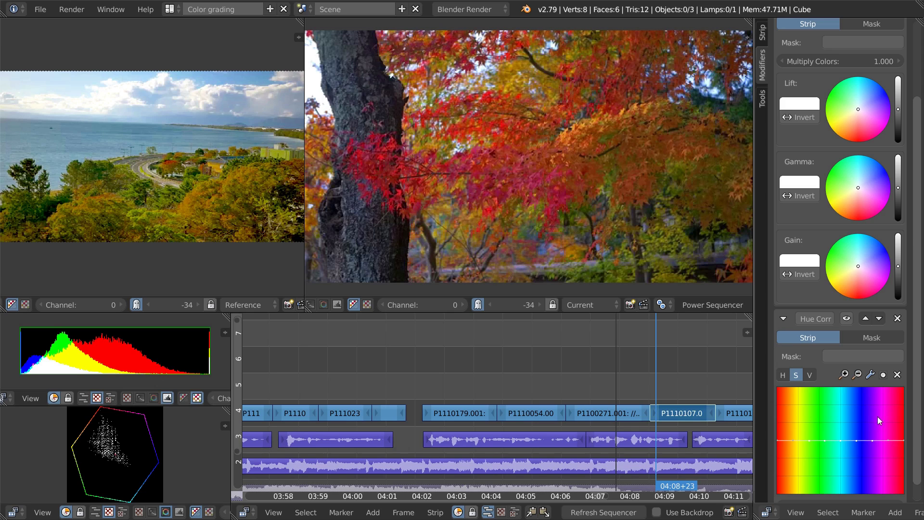
- Try raising the Hue Correct saturation curve from yellow-green to blue, undo it, and remove the modifier from the maple strip
click(811, 440)
drag(813, 440, 848, 439)
mouse_move(843, 439)
mouse_down()
mouse_move(842, 463)
mouse_move(845, 432)
mouse_up()
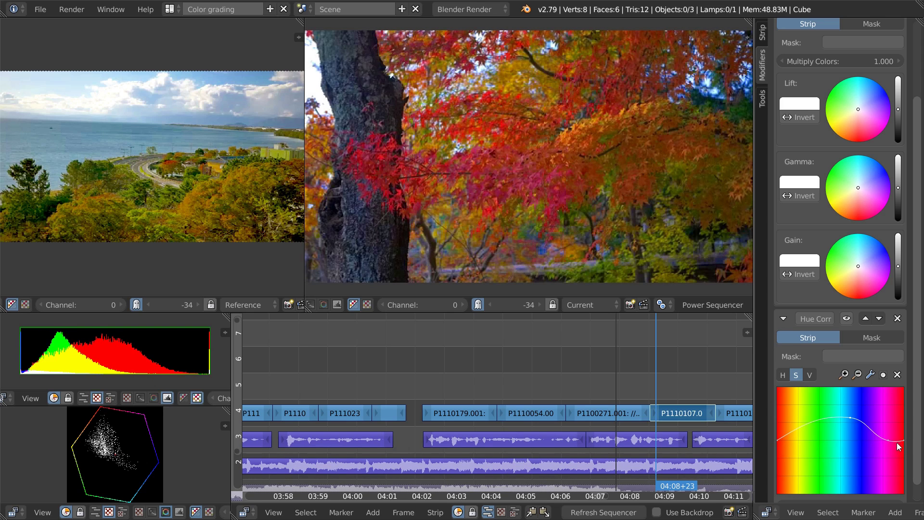
key(ctrl+z)
click(897, 318)
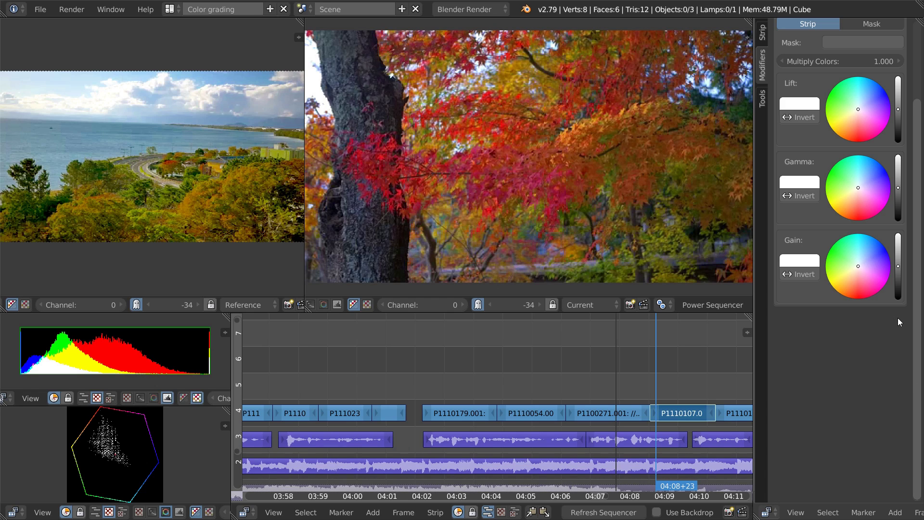
- Increase the red maple strip's saturation to 1.470
click(762, 33)
mouse_move(850, 155)
mouse_down()
mouse_move(878, 161)
mouse_move(864, 161)
mouse_up()
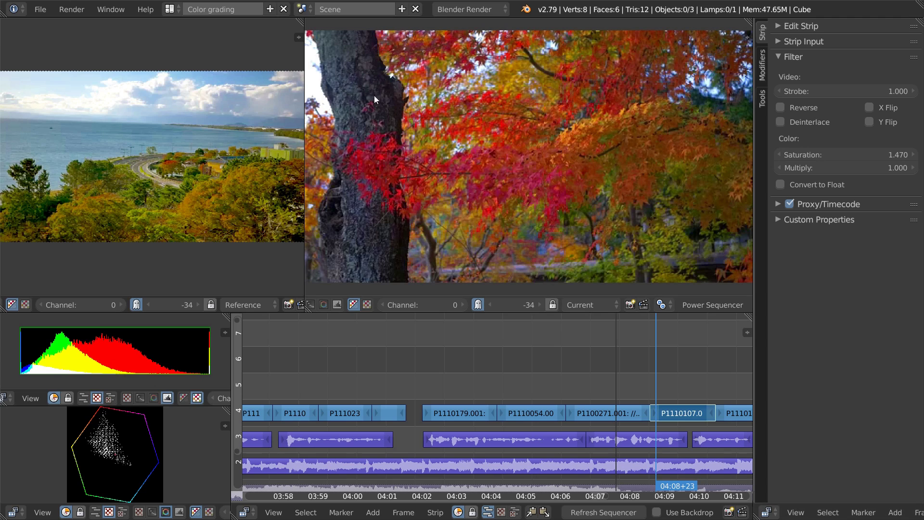
- Add a Hue Correct modifier to the red maple strip and lower both red ends of its saturation curve to about 0.40
click(762, 65)
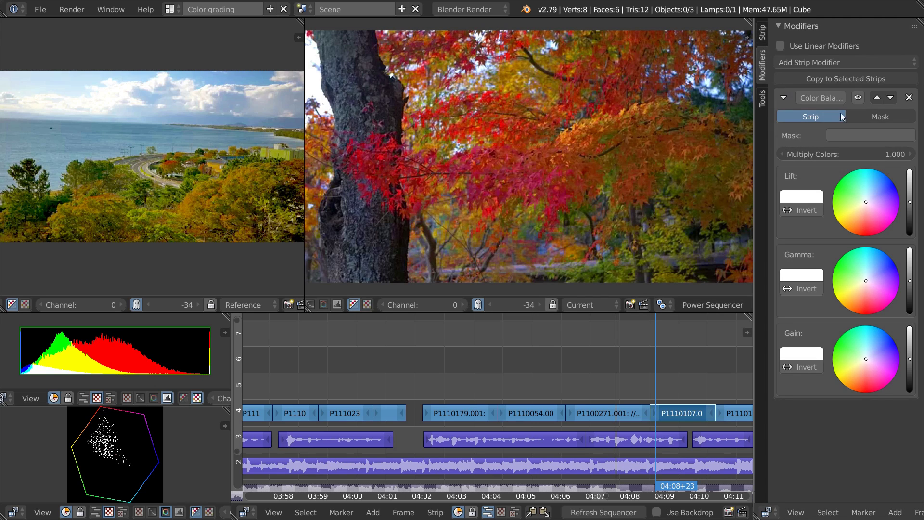
click(834, 62)
click(837, 108)
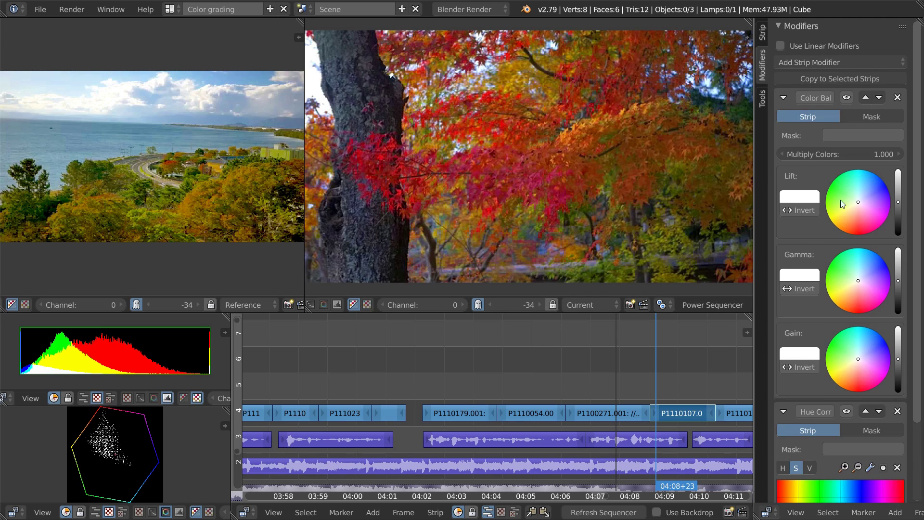
scroll(818, 402, down, 5)
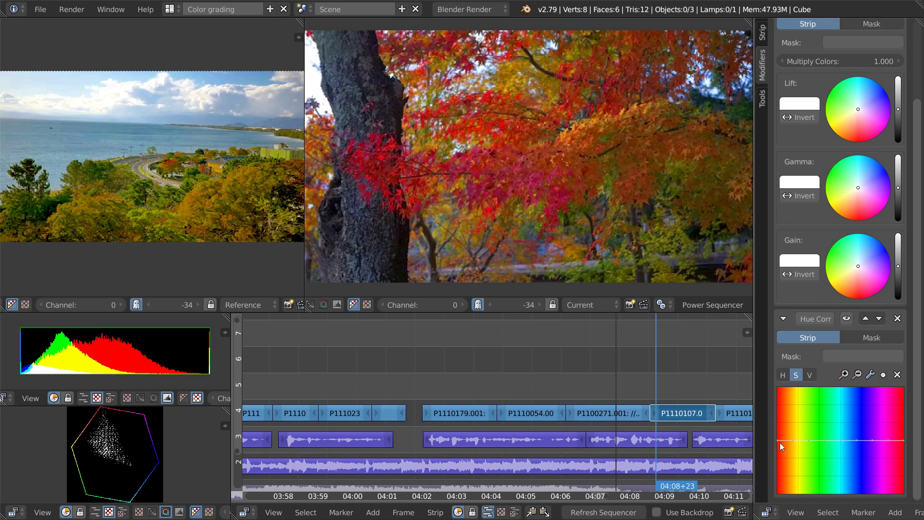
drag(903, 439, 900, 448)
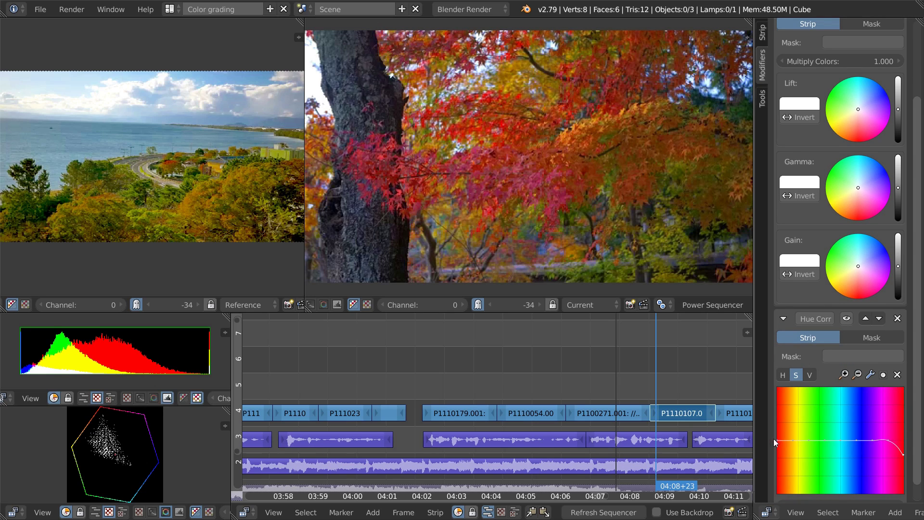
scroll(811, 458, down, 1)
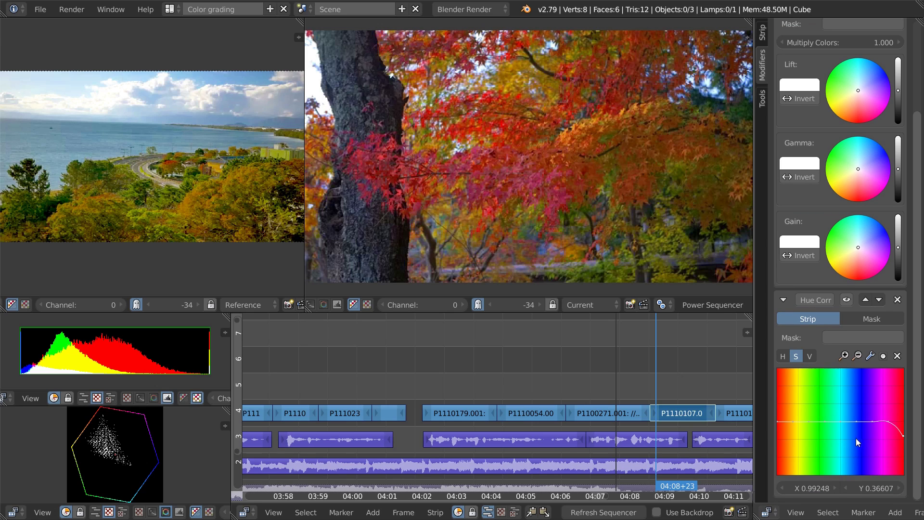
drag(778, 423, 776, 431)
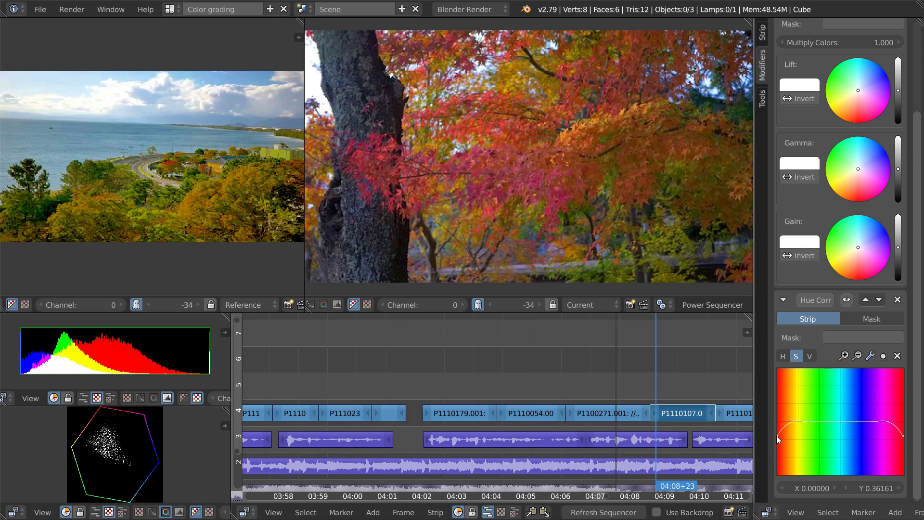
drag(903, 434, 897, 438)
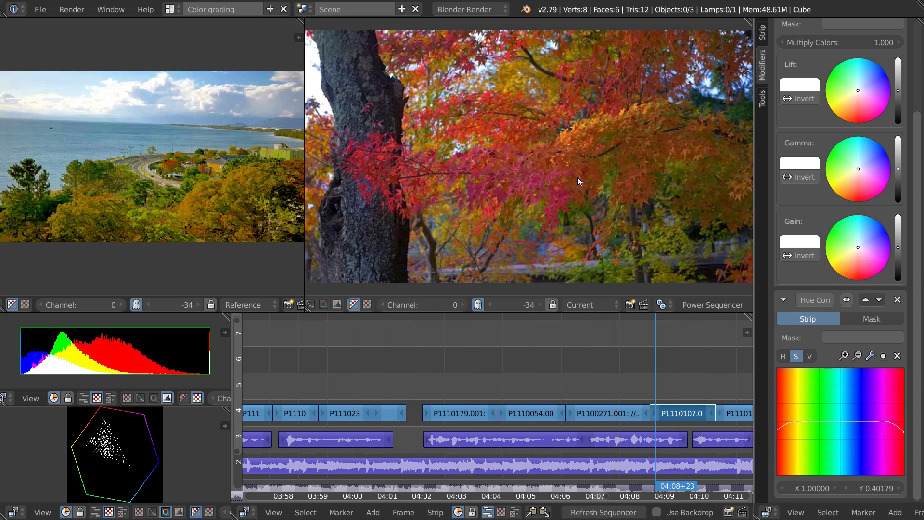
- Toggle the Hue Correct modifier's visibility to compare the maple shot with and without the correction
click(850, 299)
click(850, 300)
click(850, 300)
click(850, 299)
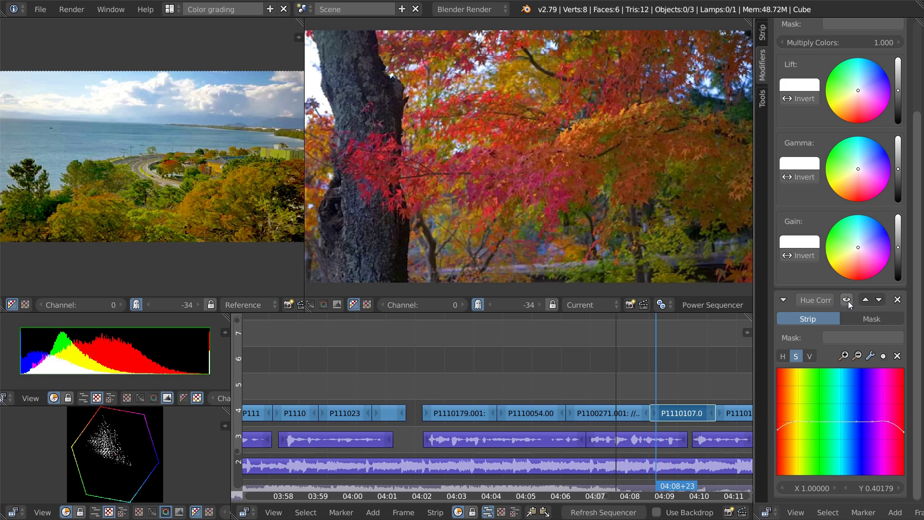
- Raise both red ends of the Hue Correct saturation curve slightly and fine-tune the maple strip's saturation
drag(776, 431, 776, 426)
drag(900, 432, 902, 427)
click(762, 32)
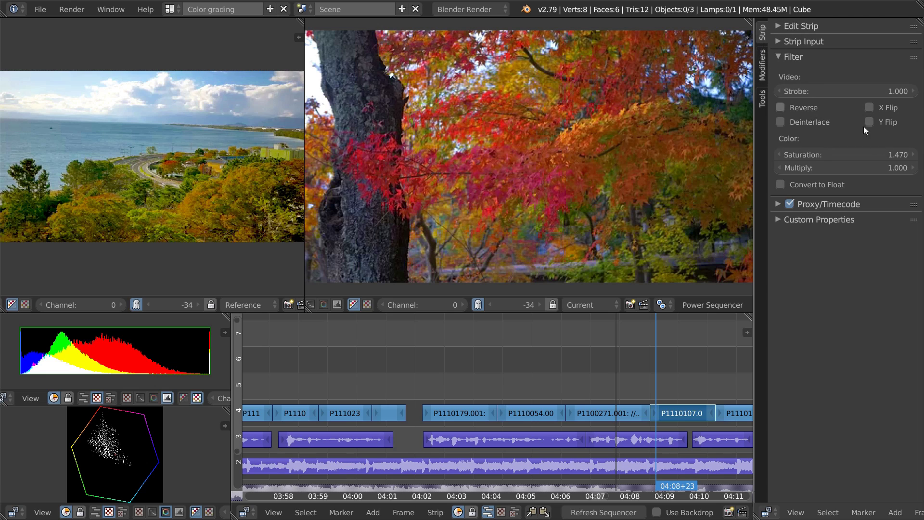
mouse_move(833, 154)
mouse_down()
mouse_move(852, 154)
mouse_move(843, 153)
mouse_up()
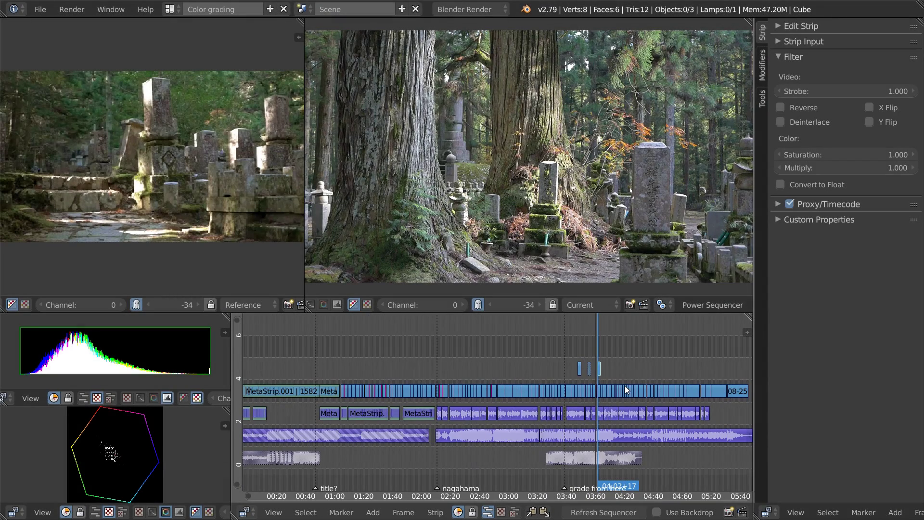
- Scrub the timeline from about 00:20 to 02:34+20 to review the shots of the earlier sections
click(281, 362)
click(294, 351)
drag(296, 350, 414, 365)
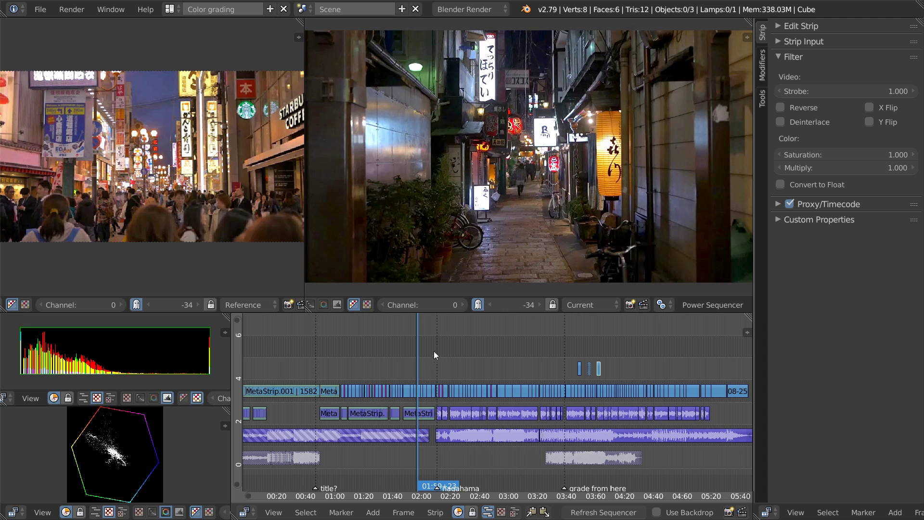
click(469, 375)
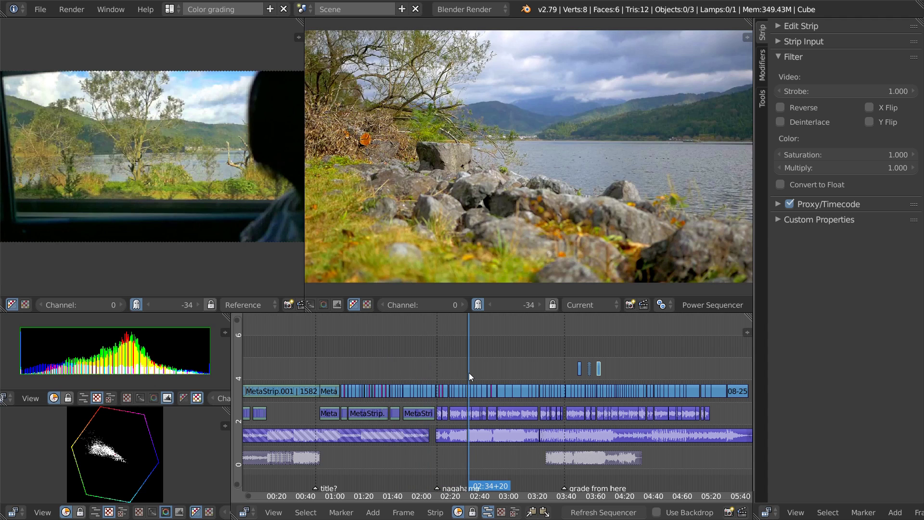